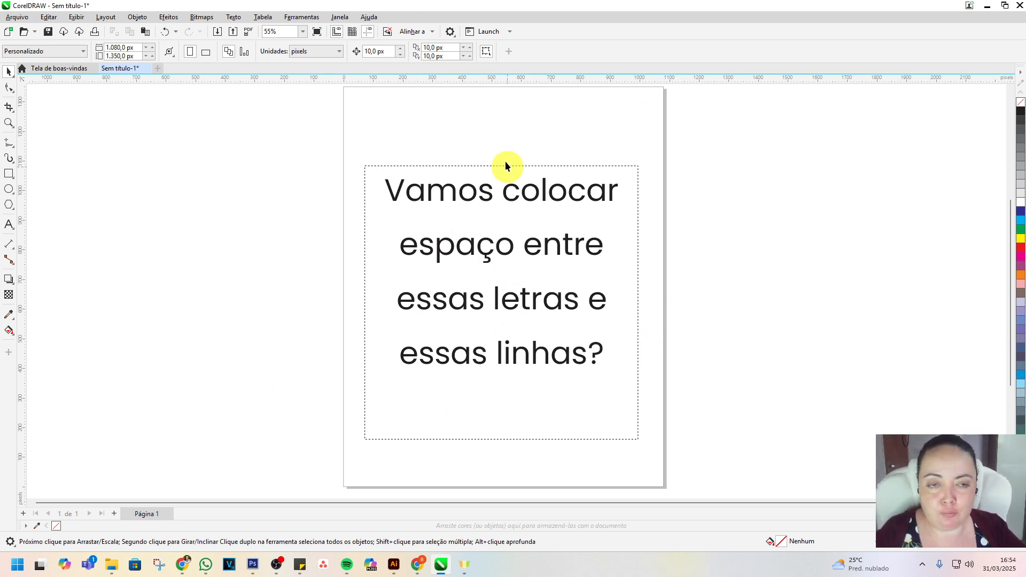
- Draw an empty paragraph text frame about 743 × 681 px beside the page and add the artistic text "sdasd" below it
{"action": "left_click", "coordinate": [446, 214]}
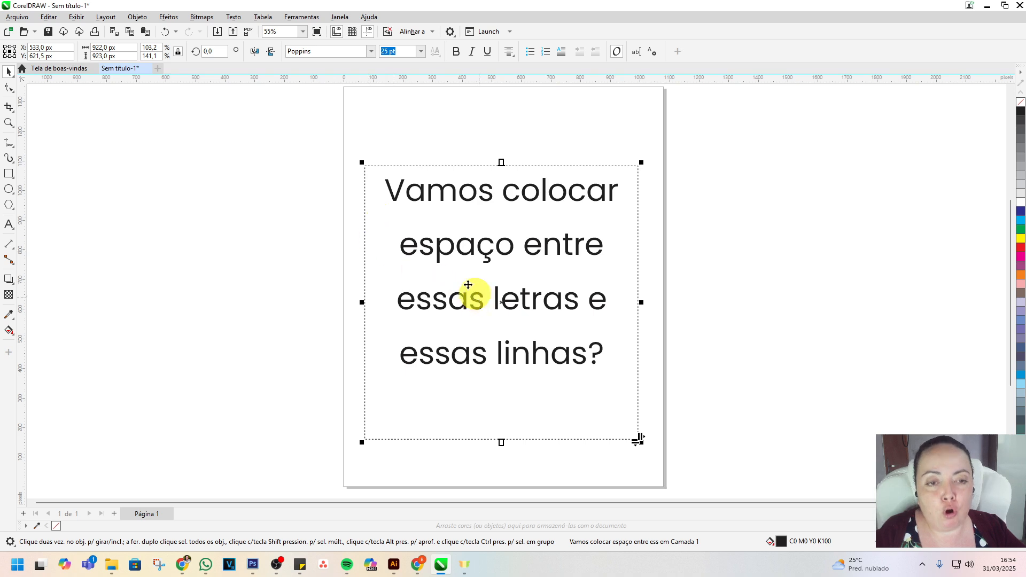
{"action": "left_click", "coordinate": [9, 225]}
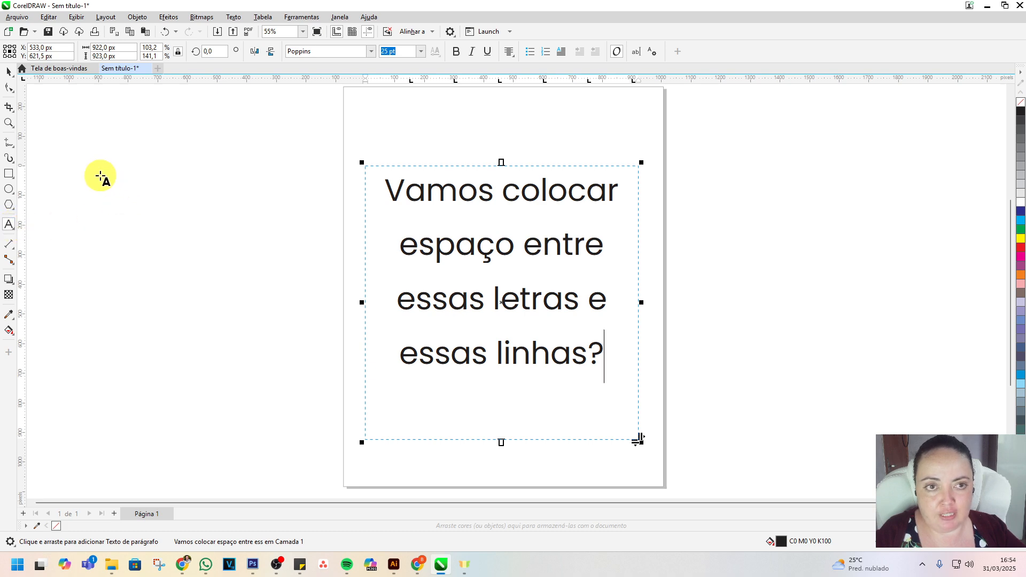
{"action": "left_click_drag", "start_coordinate": [99, 175], "coordinate": [321, 378]}
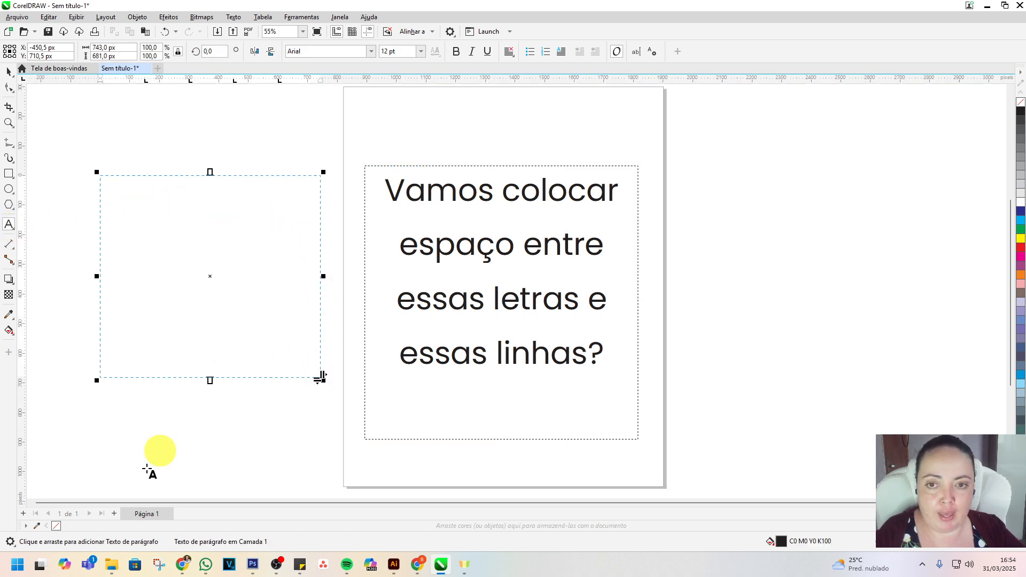
{"action": "left_click", "coordinate": [135, 415]}
{"action": "type", "text": "sdasd"}
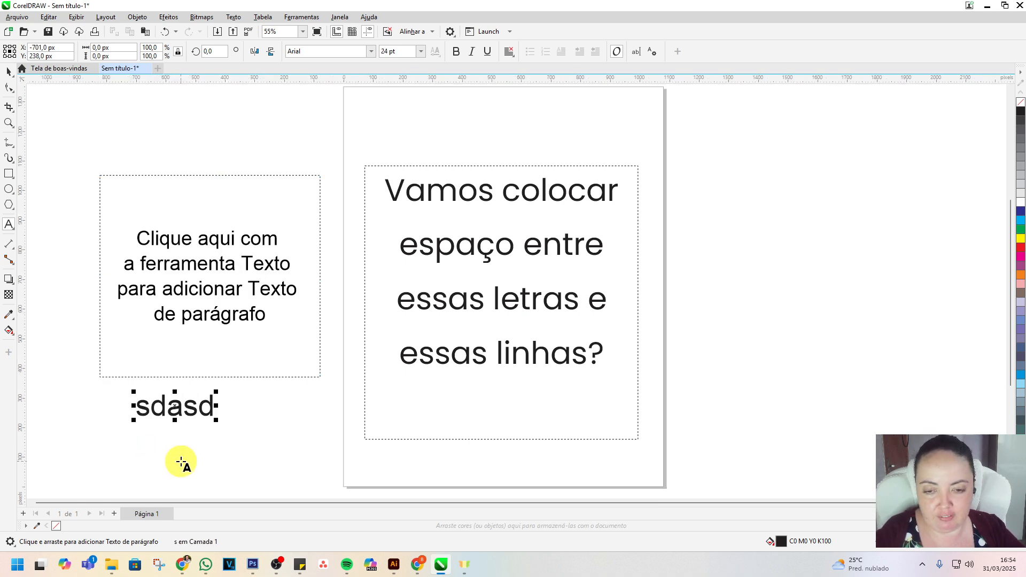
{"action": "left_click", "coordinate": [9, 72]}
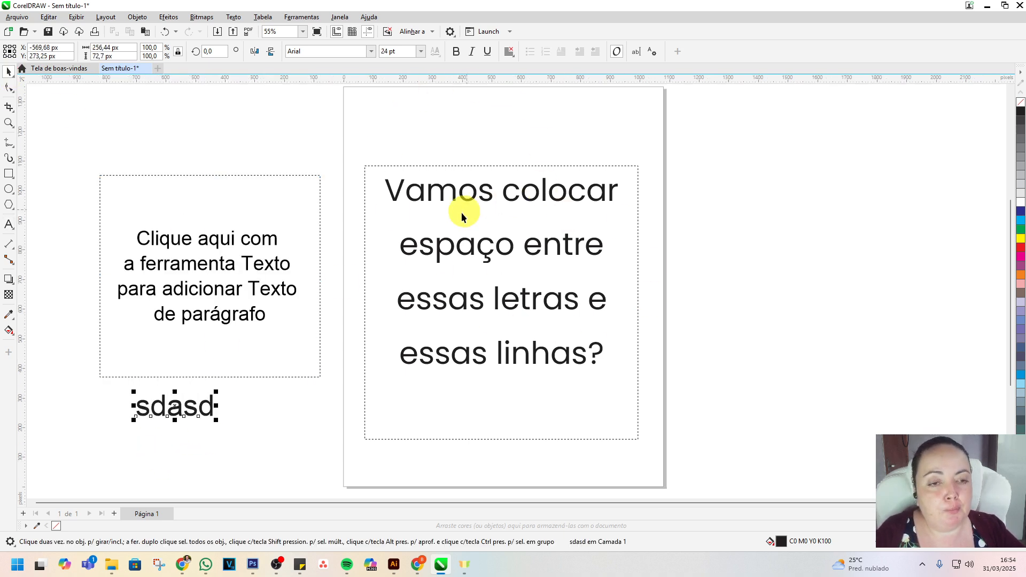
- Widen the letter spacing of the page's paragraph text and tighten its line spacing using the interactive spacing handles
{"action": "left_click", "coordinate": [443, 177]}
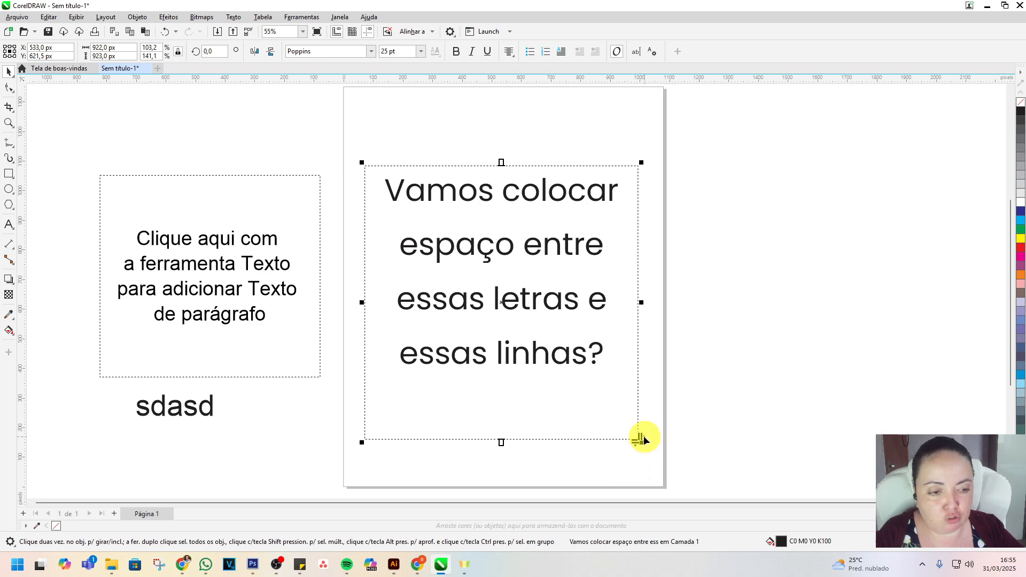
{"action": "left_click_drag", "start_coordinate": [644, 438], "coordinate": [925, 417]}
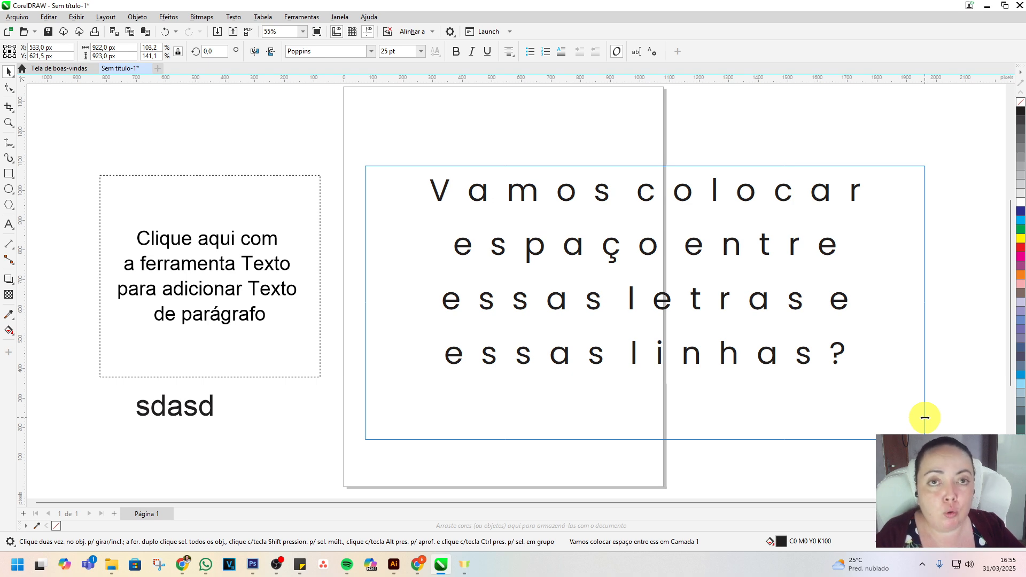
{"action": "left_click_drag", "start_coordinate": [925, 417], "coordinate": [901, 141]}
- Bring the spaced-out paragraph text back into view and zoom in on its frame for inspection
{"action": "scroll", "coordinate": [872, 271], "scroll_direction": "up", "scroll_amount": 3}
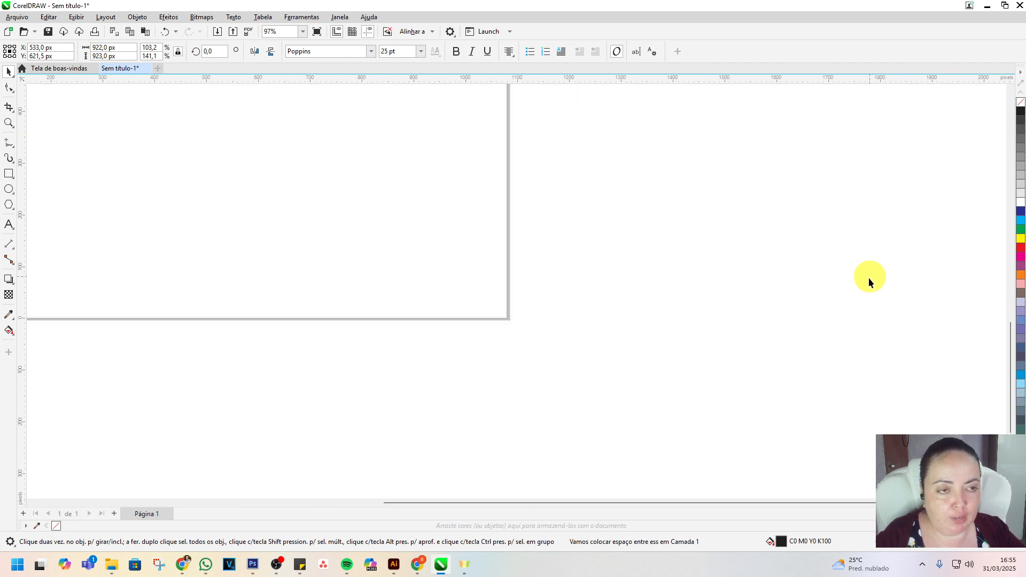
{"action": "left_click", "coordinate": [10, 125]}
{"action": "left_click", "coordinate": [332, 271]}
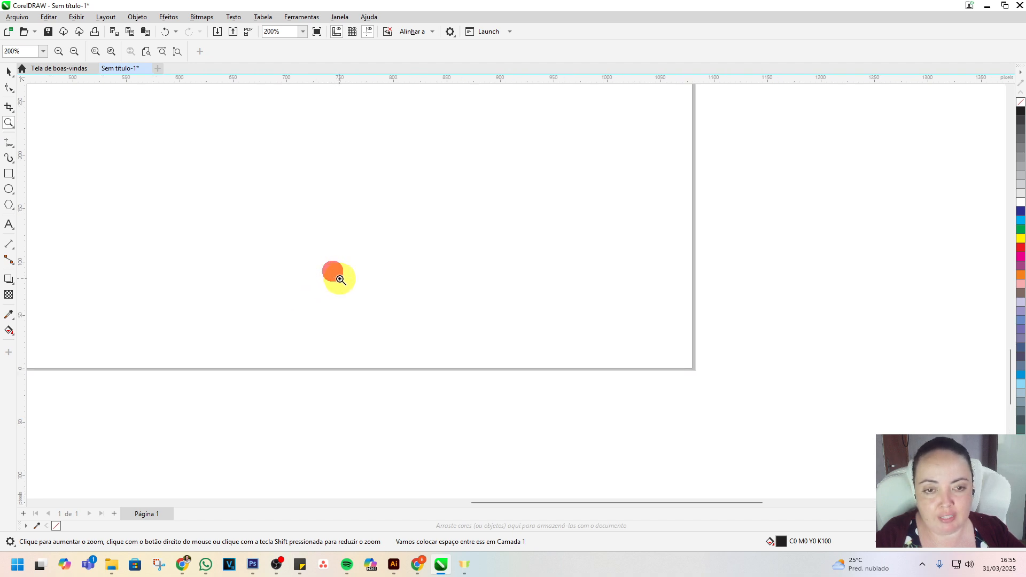
{"action": "left_click", "coordinate": [8, 128]}
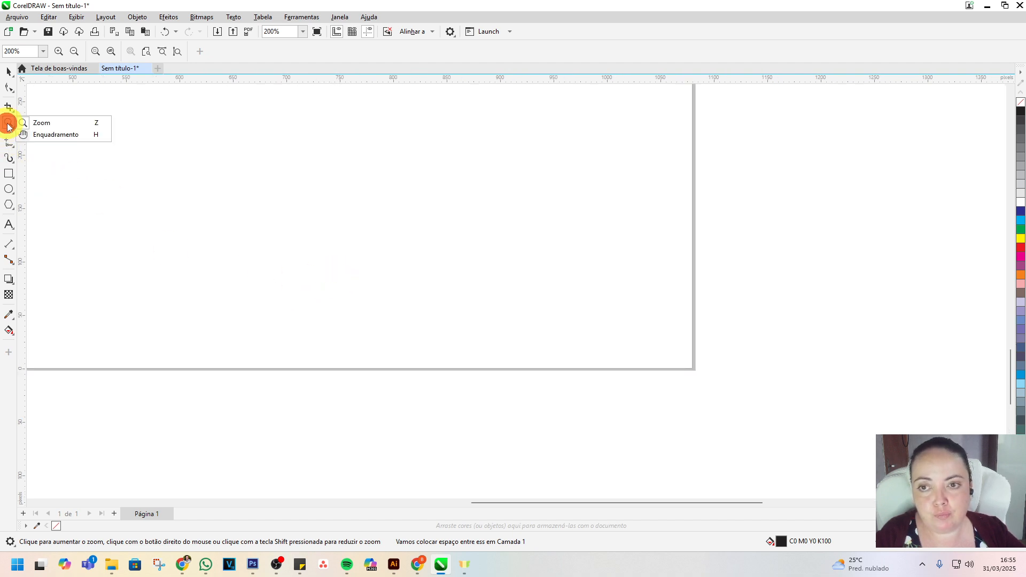
{"action": "left_click", "coordinate": [37, 124]}
{"action": "left_click", "coordinate": [319, 189]}
{"action": "left_click", "coordinate": [74, 51]}
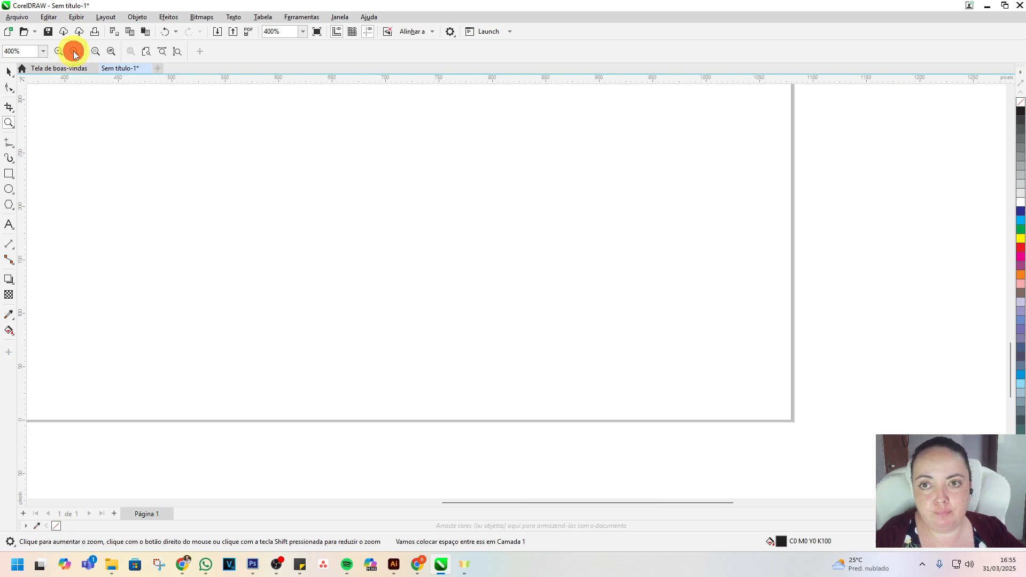
{"action": "left_click", "coordinate": [75, 51]}
{"action": "left_click", "coordinate": [74, 52]}
{"action": "left_click", "coordinate": [75, 52]}
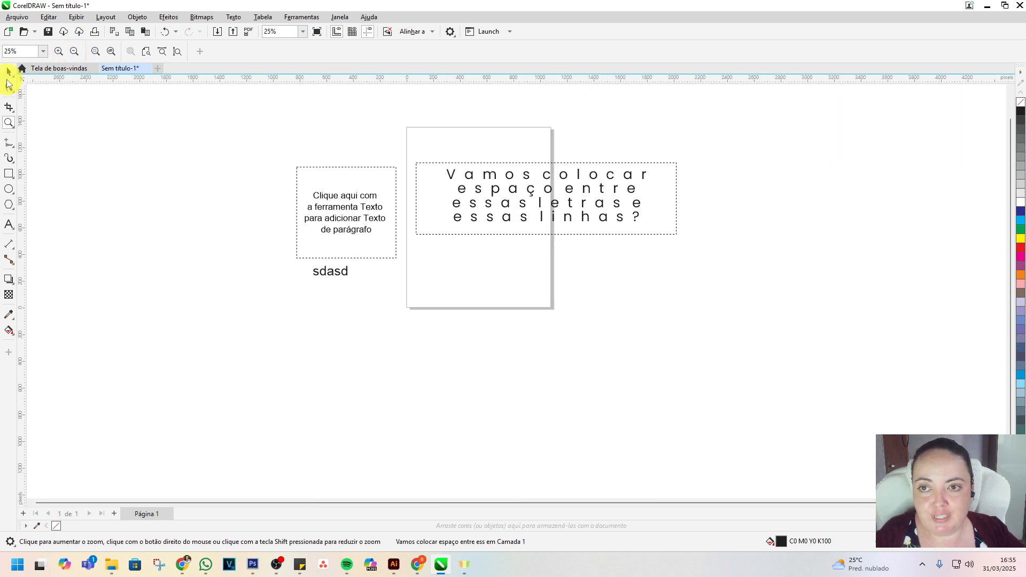
{"action": "left_click_drag", "start_coordinate": [403, 149], "coordinate": [733, 264]}
{"action": "left_click", "coordinate": [9, 71]}
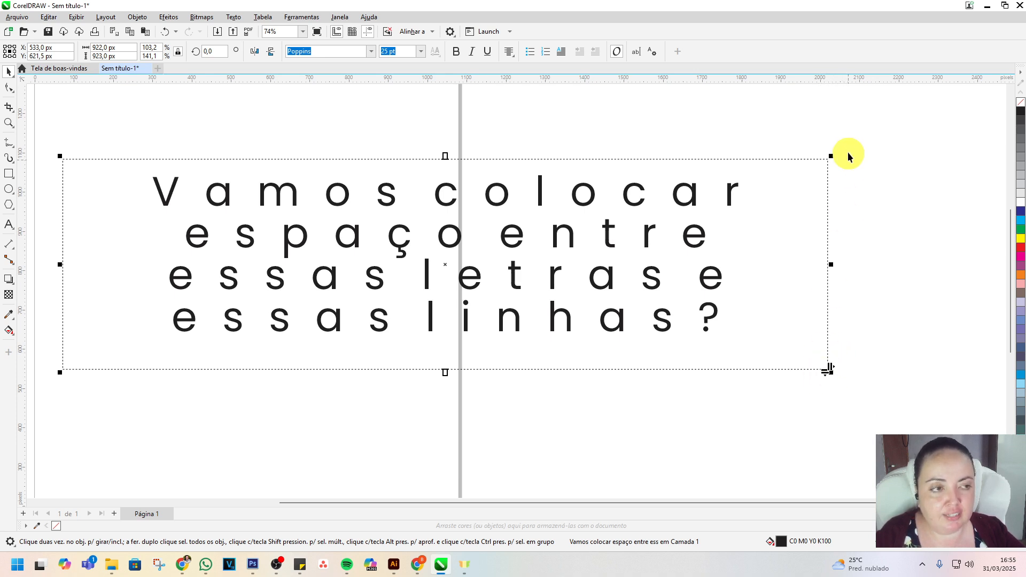
- Resize the paragraph text frame to about 1863 × 512 px and set all its text to 48 pt
{"action": "left_click_drag", "start_coordinate": [831, 155], "coordinate": [797, 144]}
{"action": "left_click", "coordinate": [556, 300]}
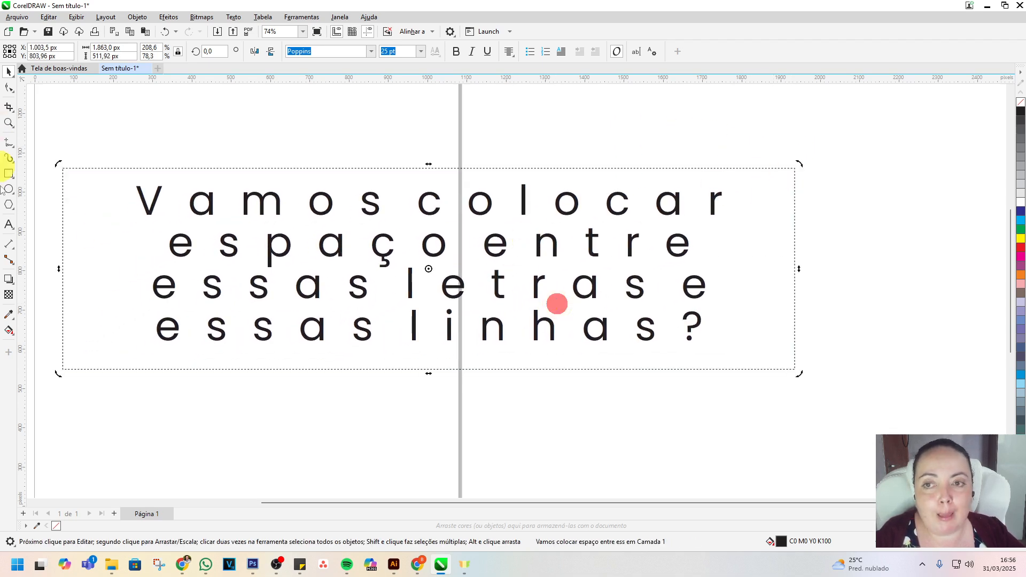
{"action": "left_click", "coordinate": [8, 223]}
{"action": "left_click", "coordinate": [333, 200]}
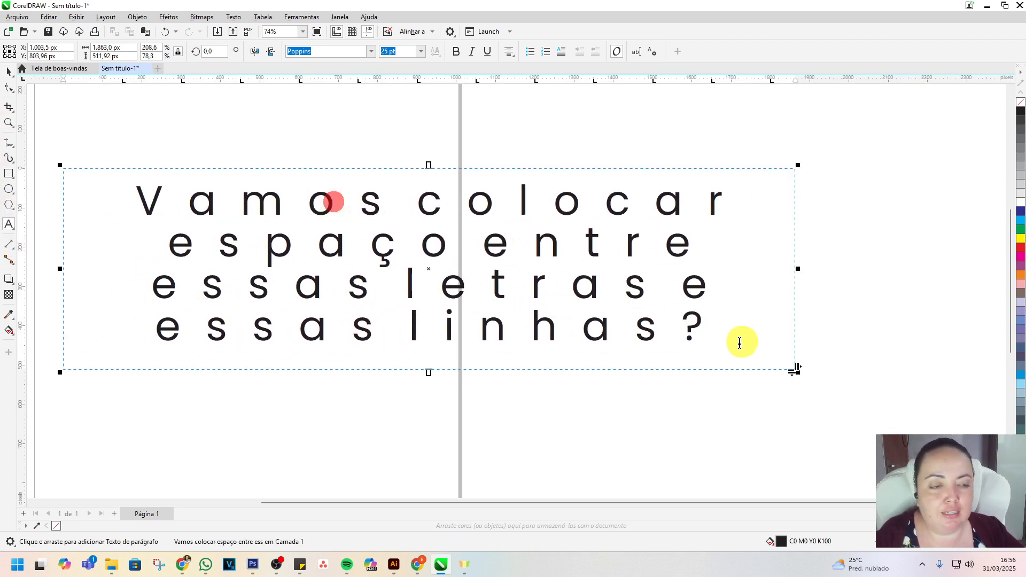
{"action": "left_click_drag", "start_coordinate": [696, 333], "coordinate": [128, 202]}
{"action": "left_click", "coordinate": [393, 52]}
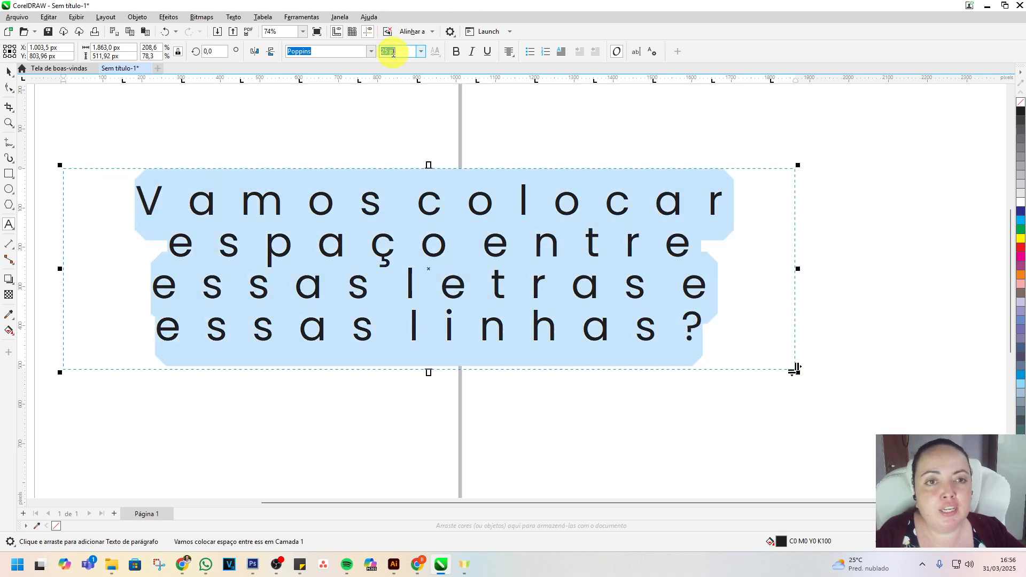
{"action": "left_click", "coordinate": [420, 52]}
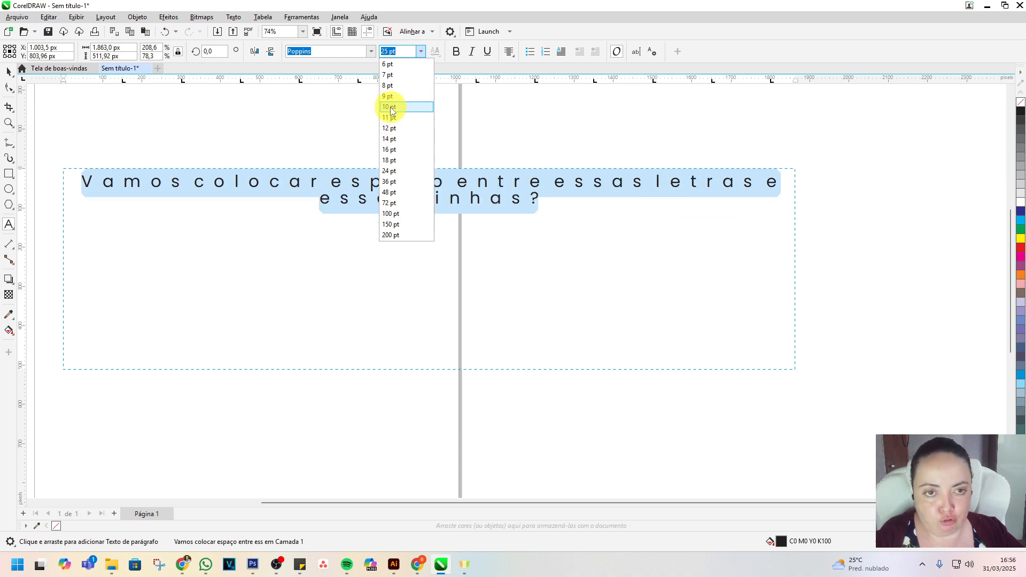
{"action": "left_click", "coordinate": [390, 193]}
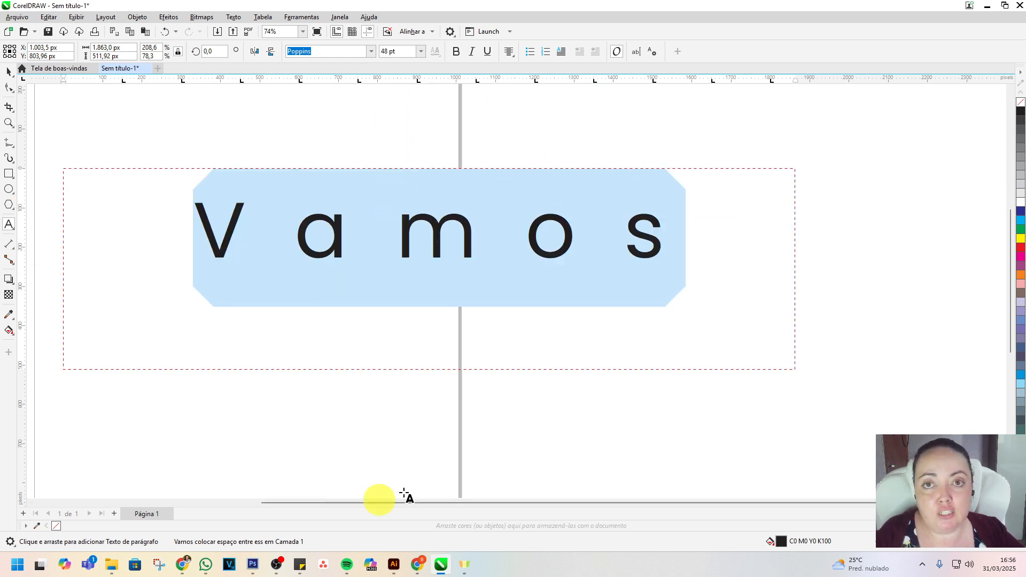
- Switch to Adobe Illustrator and resize the text frame on the artboard to about 714 × 688 px
{"action": "left_click", "coordinate": [393, 567]}
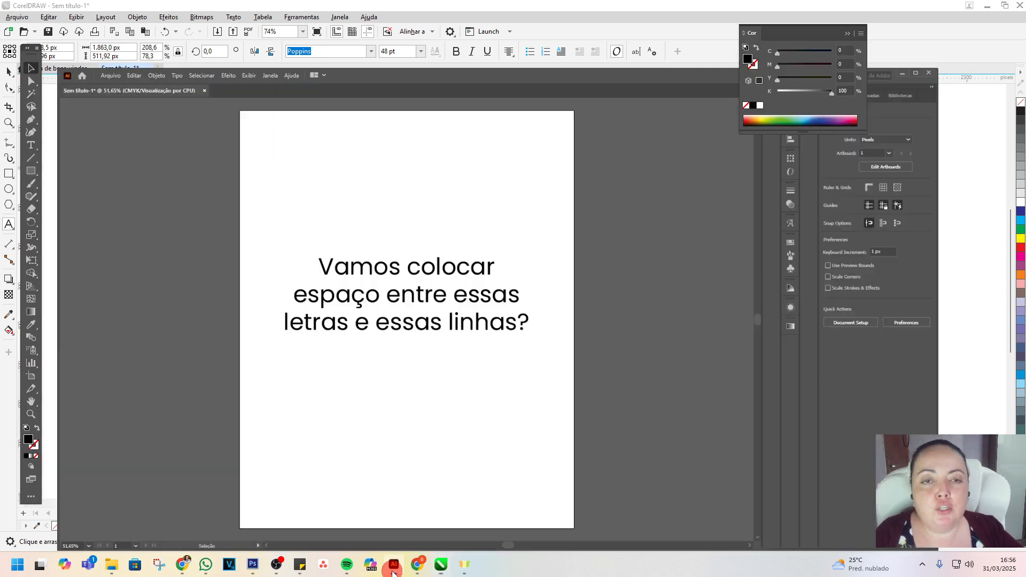
{"action": "left_click", "coordinate": [366, 231]}
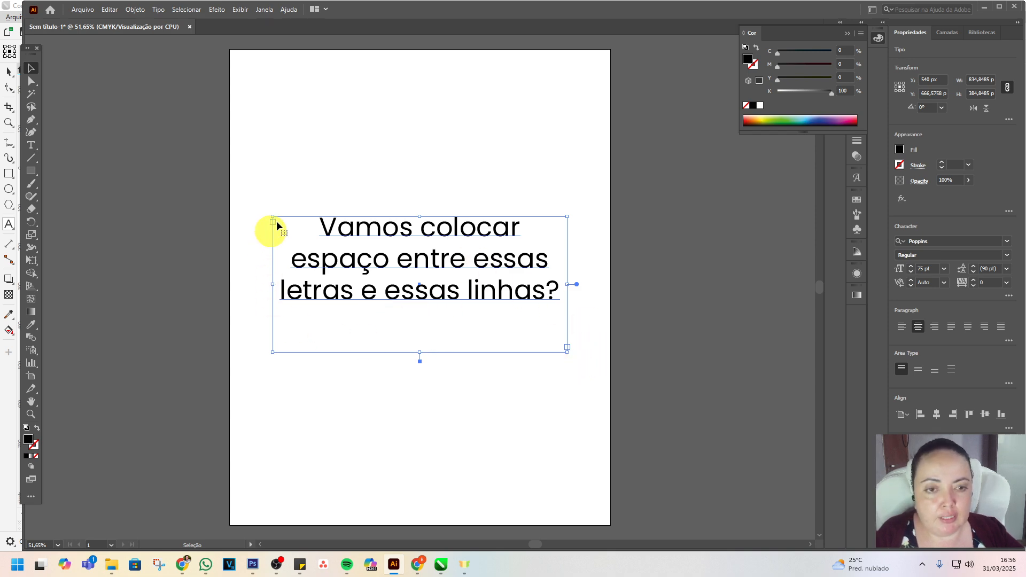
{"action": "left_click_drag", "start_coordinate": [568, 355], "coordinate": [683, 454]}
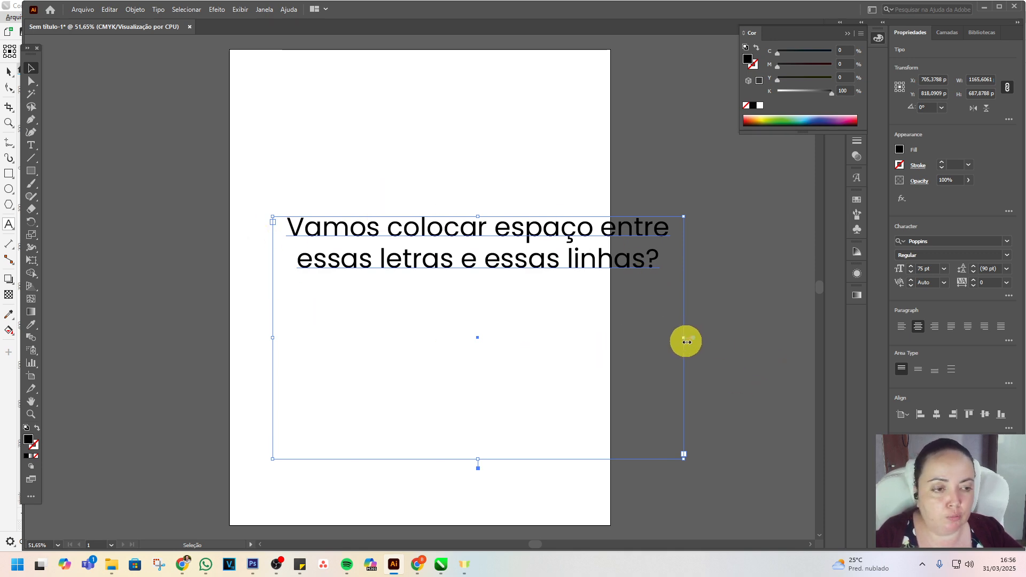
{"action": "left_click_drag", "start_coordinate": [684, 338], "coordinate": [524, 338]}
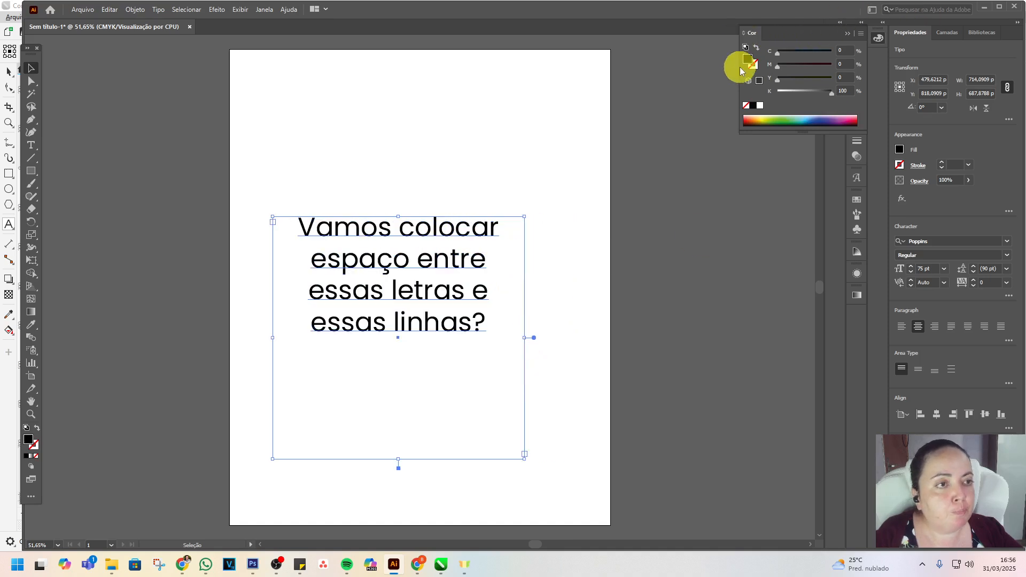
- Collapse the color settings, show the character formatting settings, and check where they are listed among the Type windows
{"action": "left_click", "coordinate": [848, 34]}
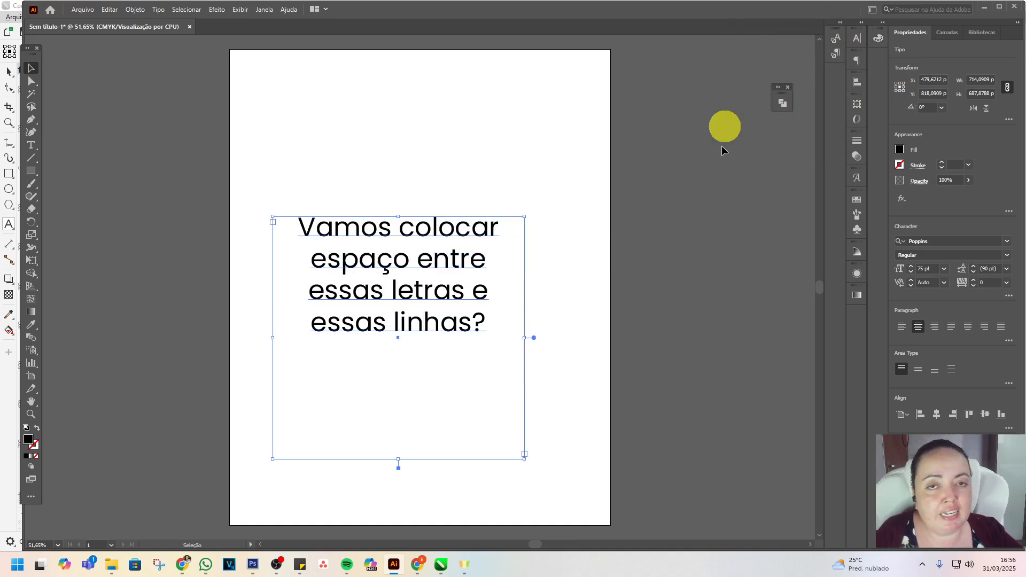
{"action": "left_click", "coordinate": [858, 40]}
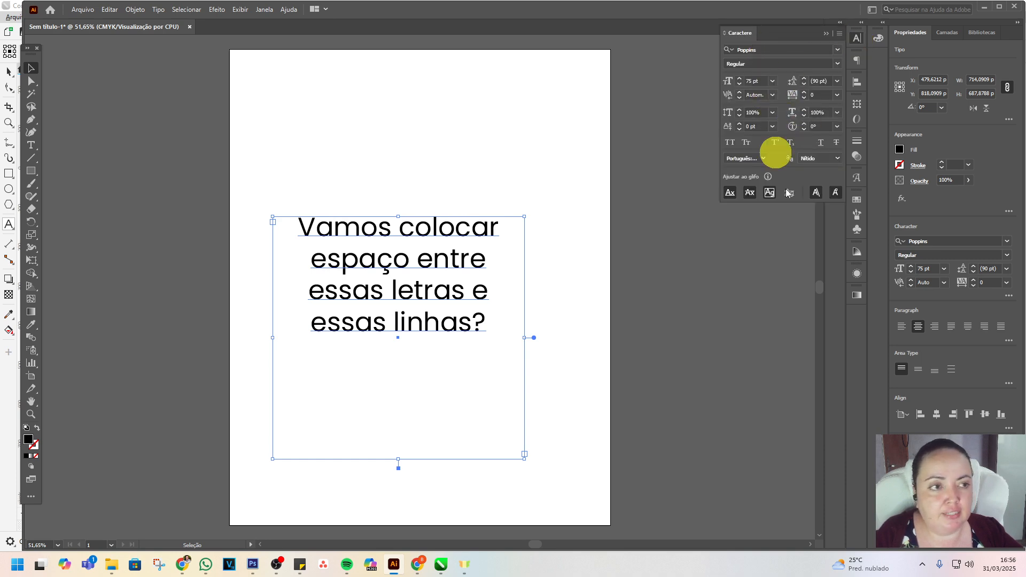
{"action": "left_click", "coordinate": [267, 12]}
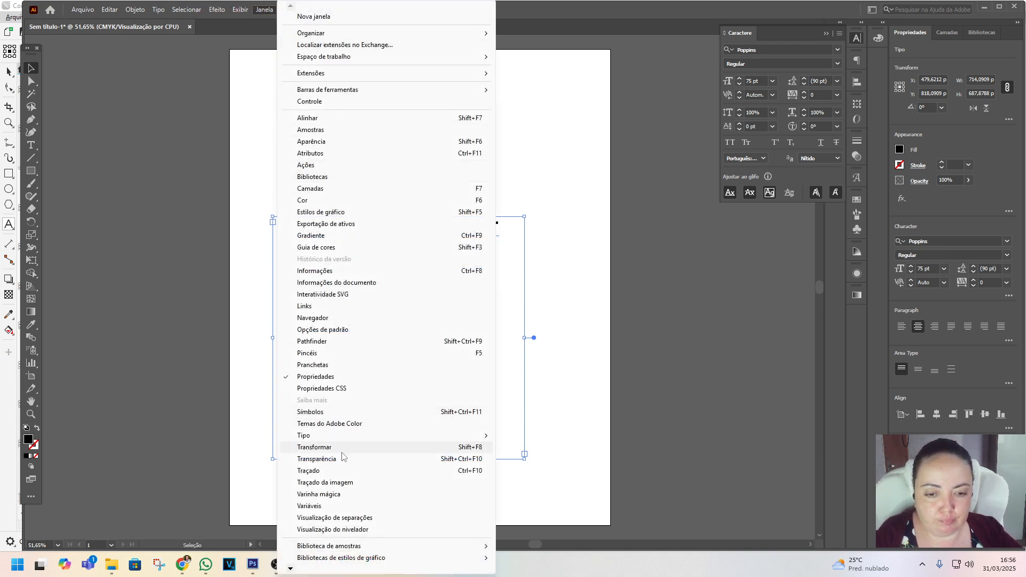
{"action": "mouse_move", "coordinate": [342, 435]}
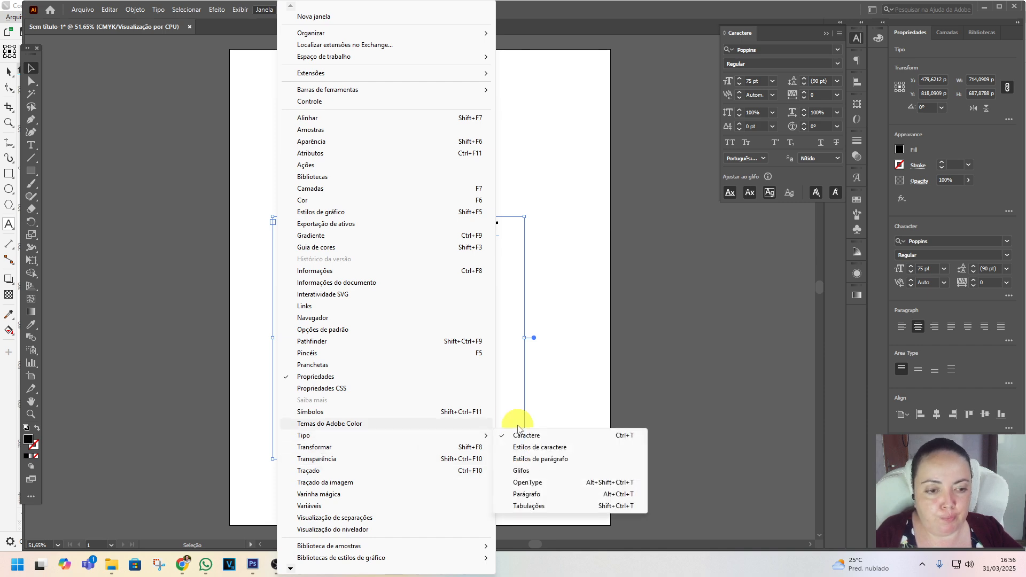
{"action": "left_click", "coordinate": [731, 331]}
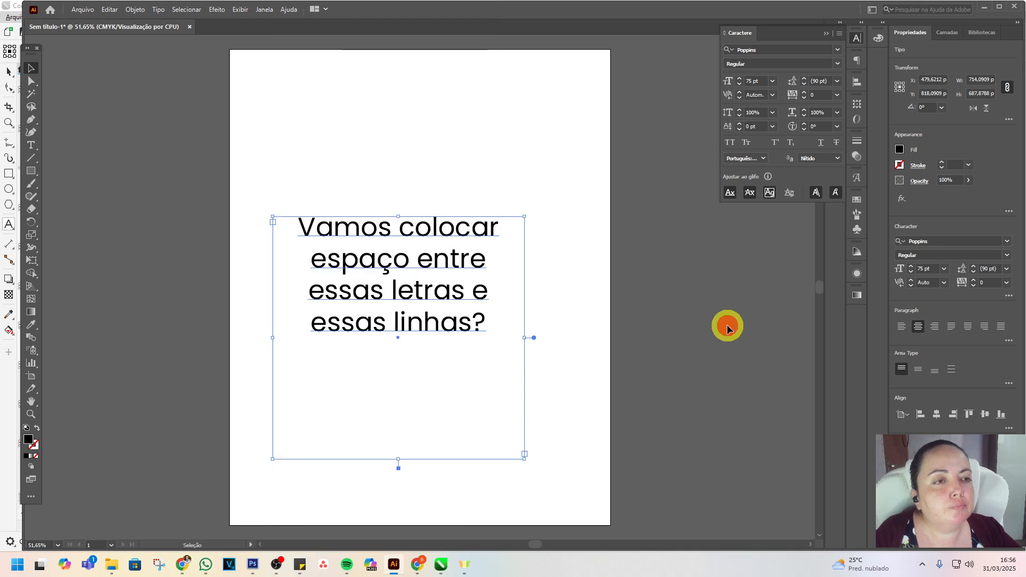
{"action": "left_click", "coordinate": [730, 330]}
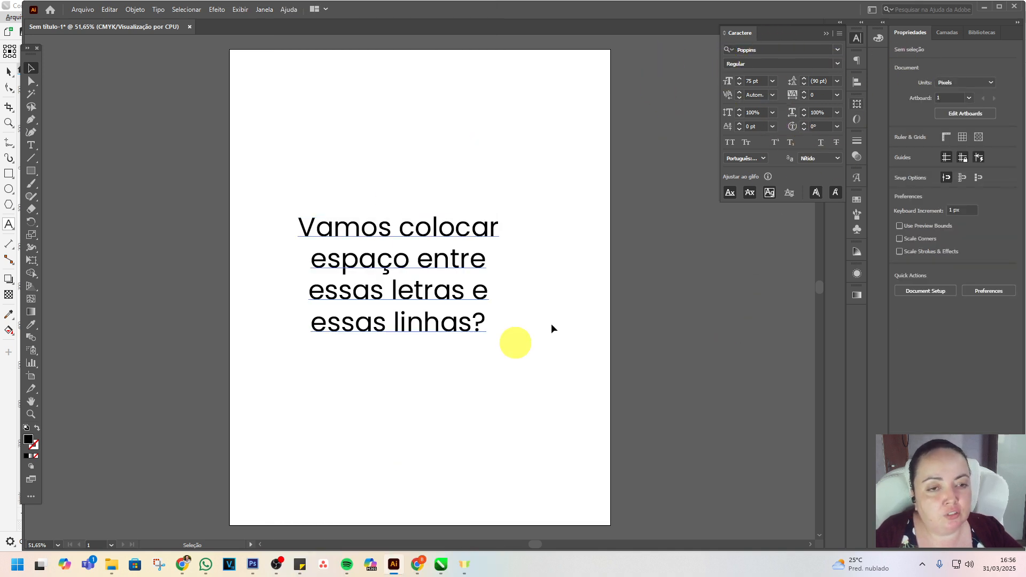
- Select the entire text inside the artboard's frame and set its tracking to 200
{"action": "left_click", "coordinate": [415, 257]}
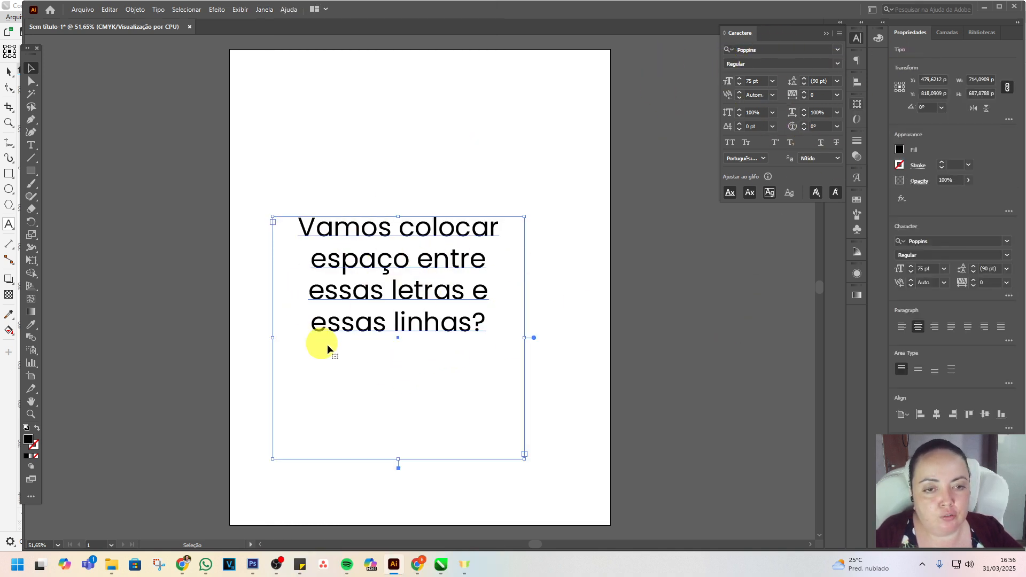
{"action": "left_click", "coordinate": [31, 146]}
{"action": "left_click", "coordinate": [420, 299]}
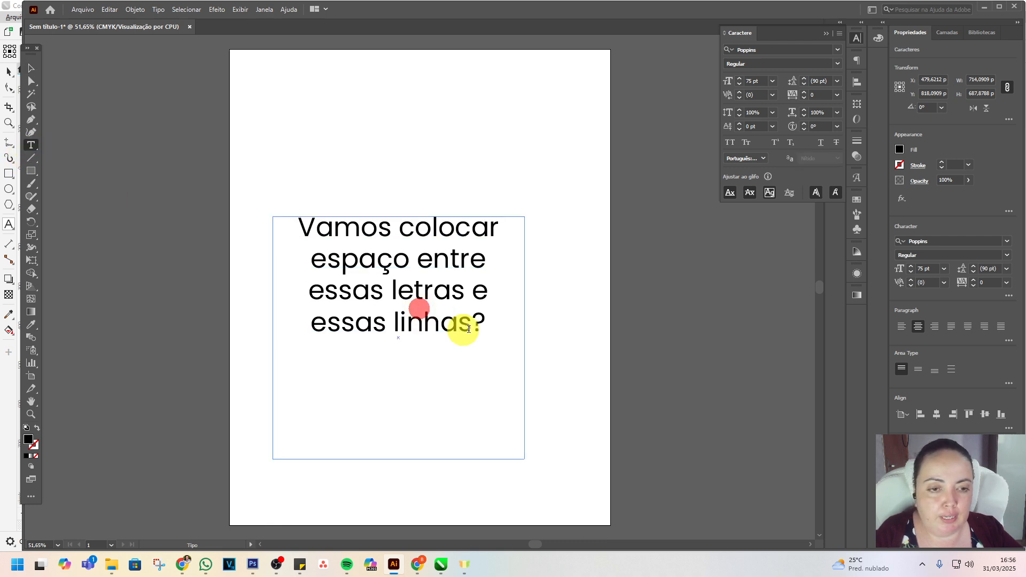
{"action": "left_click_drag", "start_coordinate": [483, 328], "coordinate": [243, 213]}
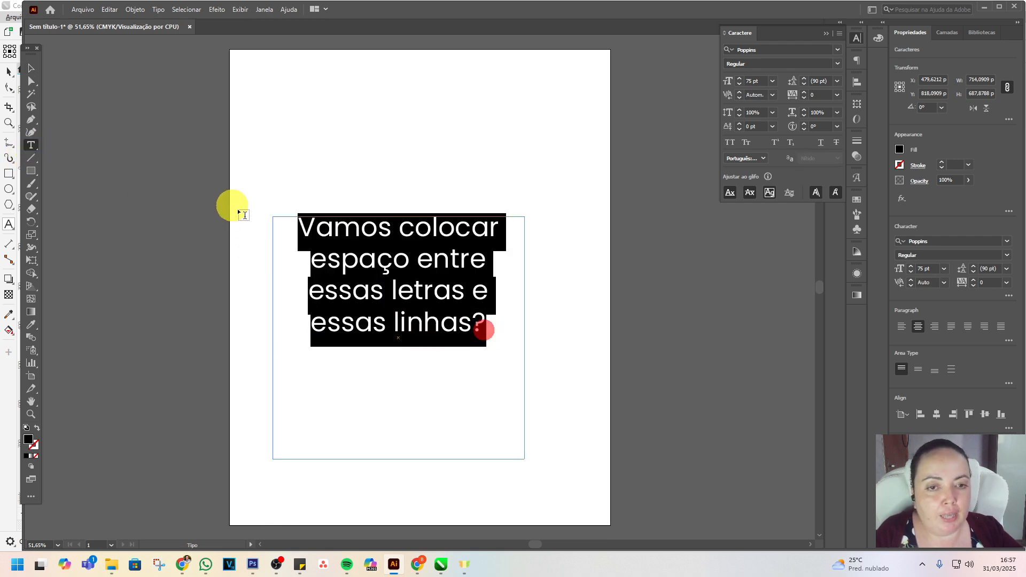
{"action": "left_click", "coordinate": [838, 95]}
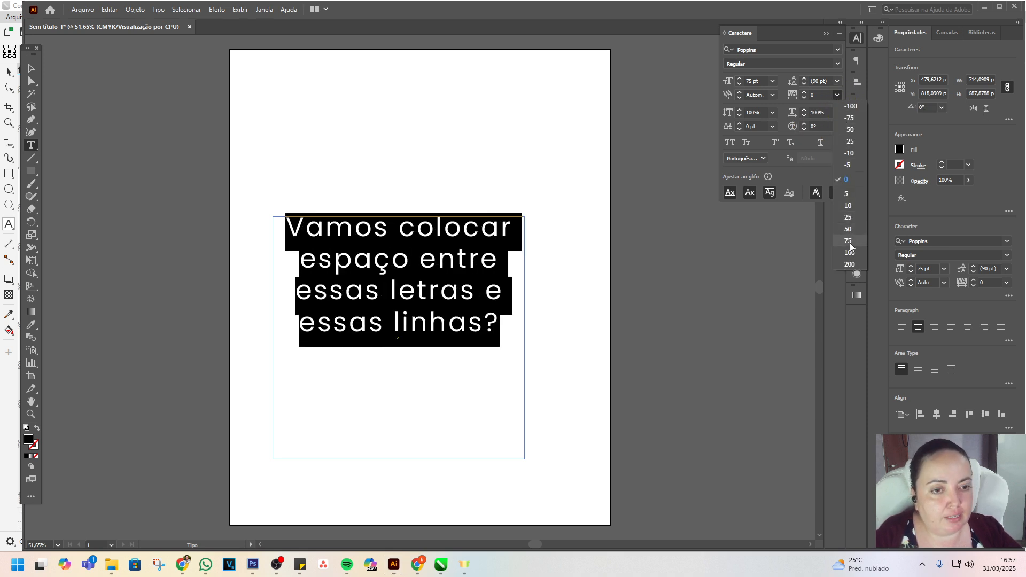
{"action": "left_click", "coordinate": [850, 265]}
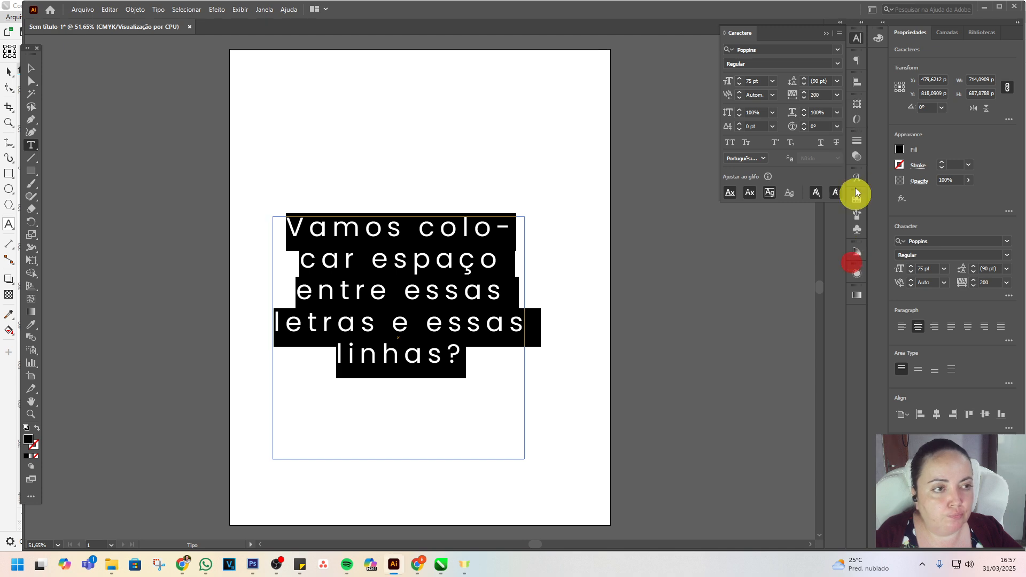
- Increase the tracking of the selected text to 600
{"action": "left_click", "coordinate": [814, 92]}
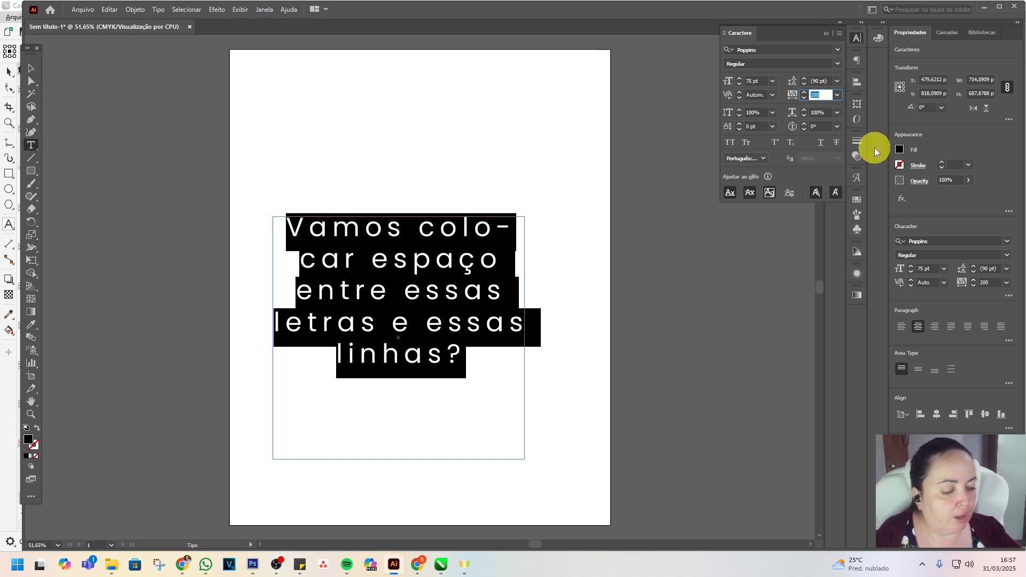
{"action": "type", "text": "600"}
{"action": "key", "text": "Tab"}
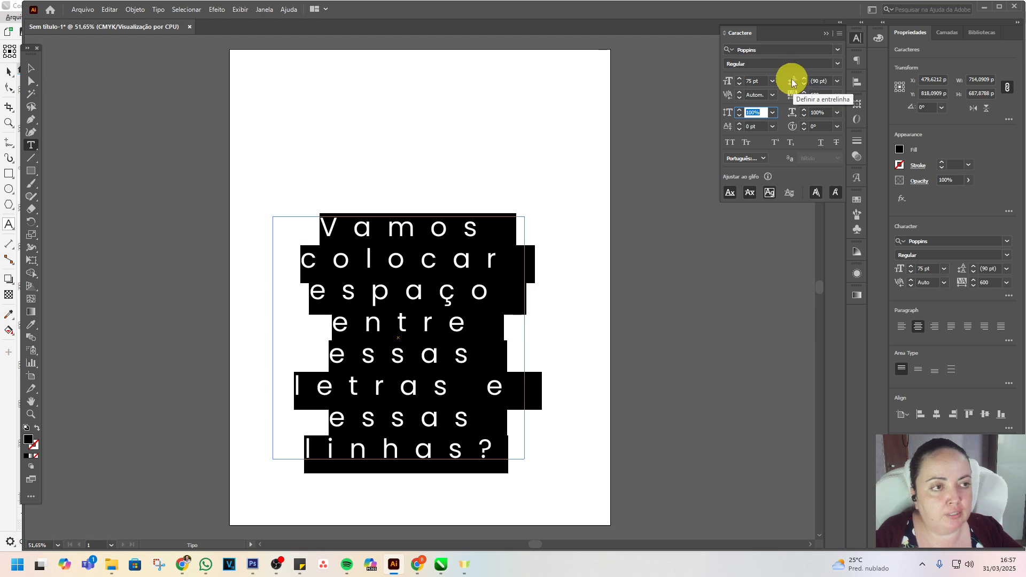
- Set the leading of the selected text to 72 pt and increase it to 200 pt
{"action": "left_click", "coordinate": [837, 81]}
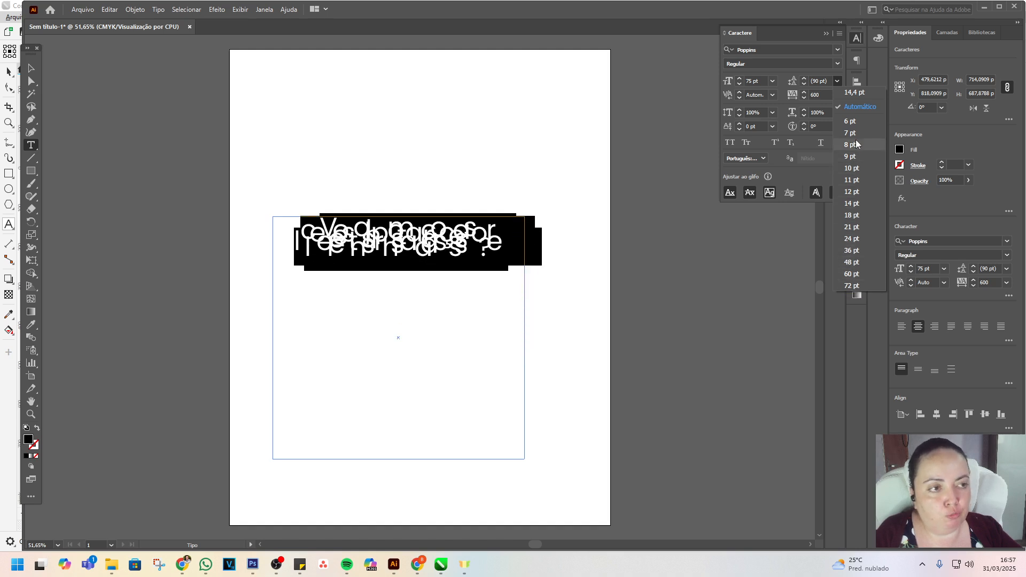
{"action": "left_click", "coordinate": [855, 285]}
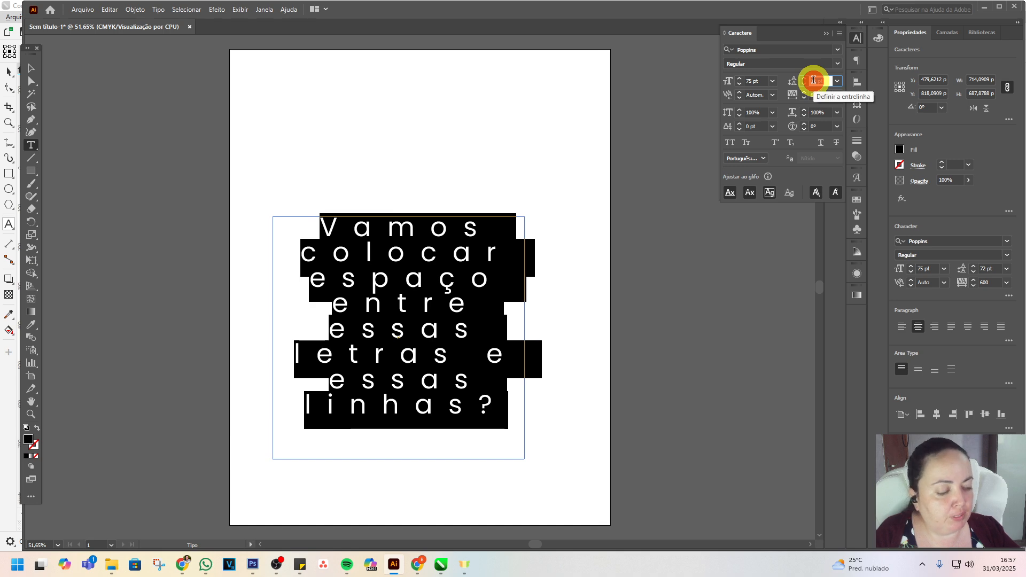
{"action": "type", "text": "200"}
{"action": "key", "text": "Return"}
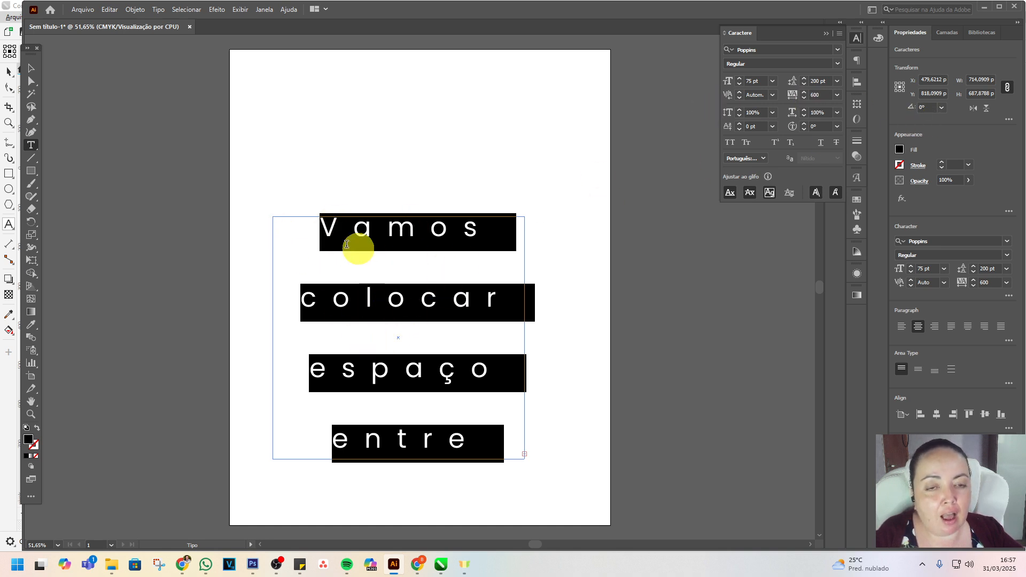
- Reset the selected text's leading to Automático and its tracking to 0
{"action": "left_click", "coordinate": [837, 81]}
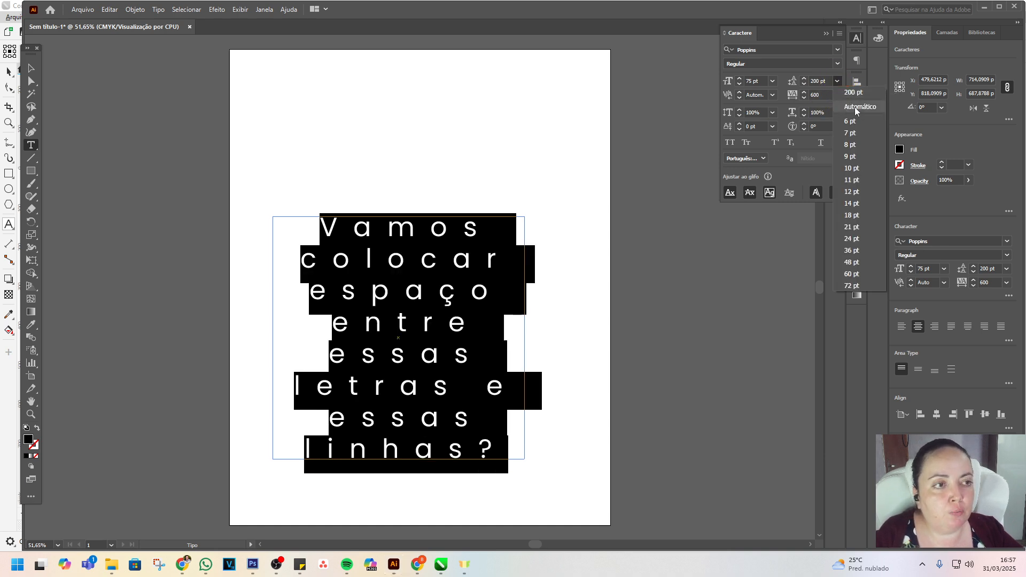
{"action": "left_click", "coordinate": [856, 107]}
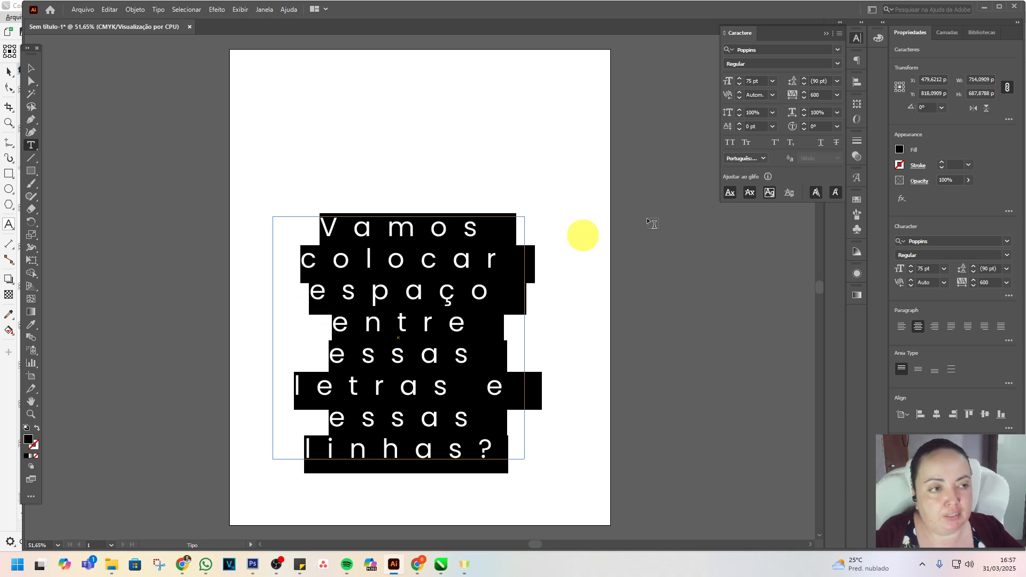
{"action": "left_click", "coordinate": [816, 97]}
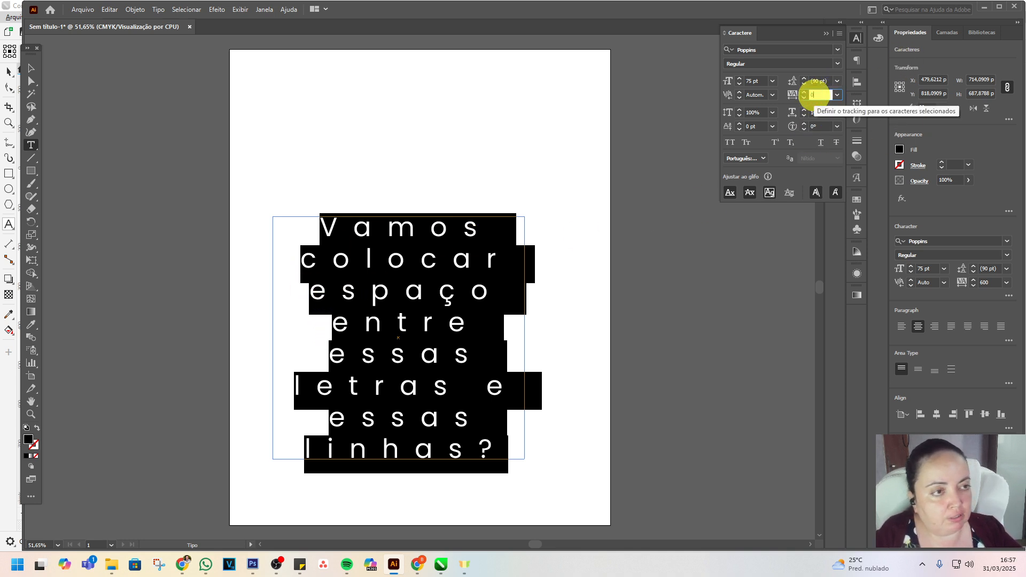
{"action": "key", "text": "Return"}
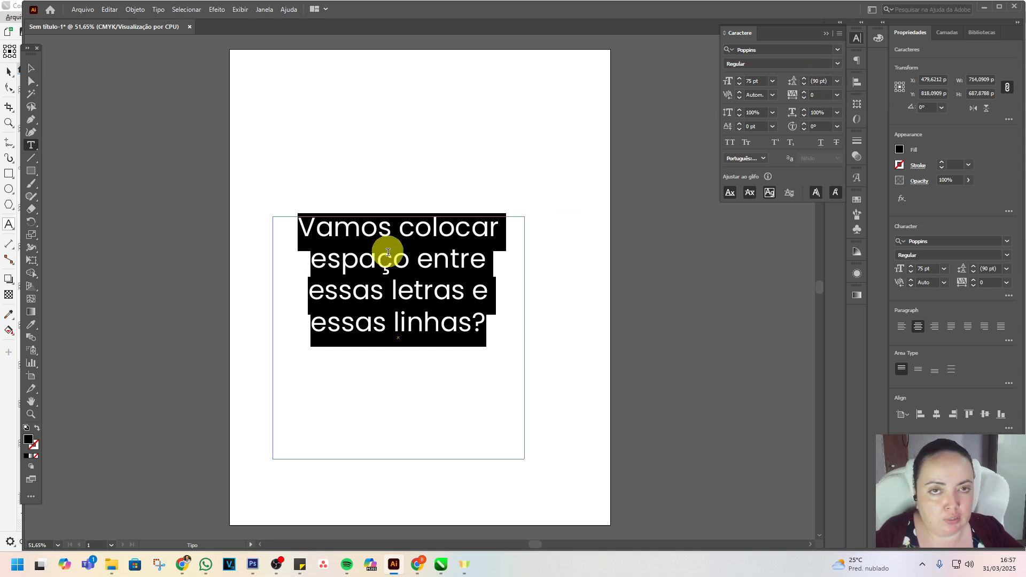
- Reselect the whole text in the frame and set its font size to 15 pt
{"action": "left_click", "coordinate": [370, 300]}
{"action": "left_click_drag", "start_coordinate": [485, 327], "coordinate": [284, 236]}
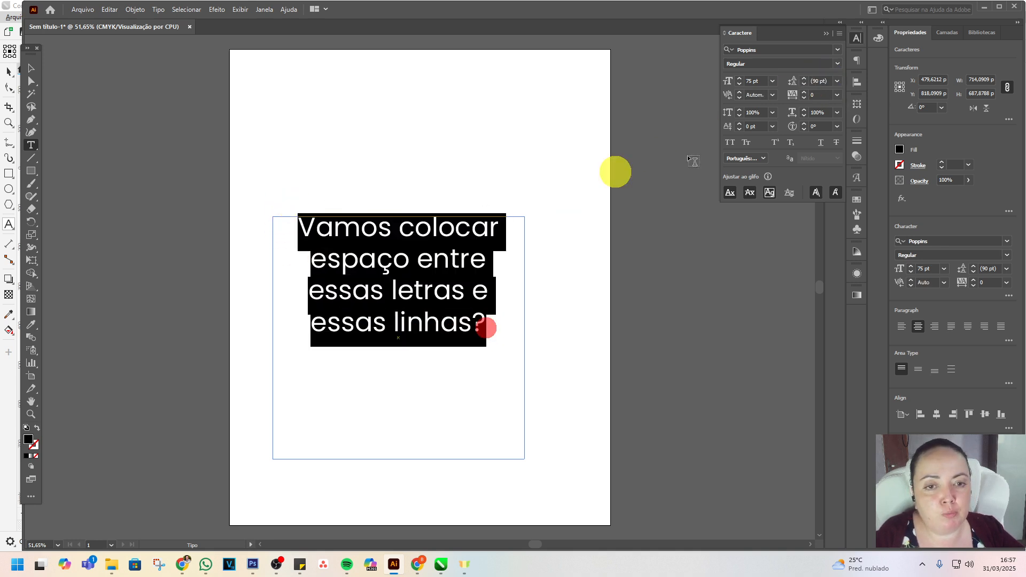
{"action": "left_click", "coordinate": [750, 79]}
{"action": "left_click", "coordinate": [760, 80]}
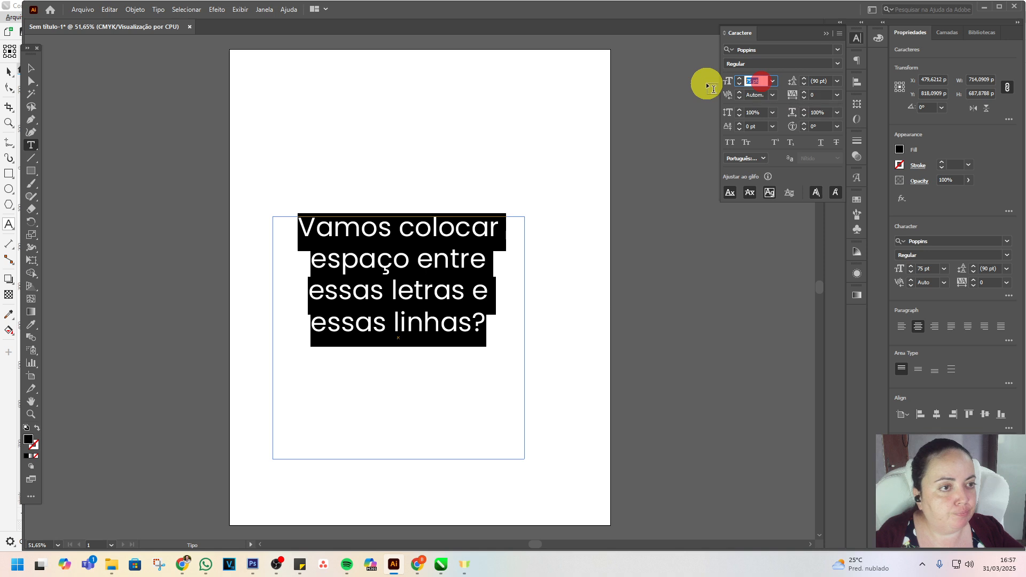
{"action": "type", "text": "15"}
{"action": "key", "text": "Return"}
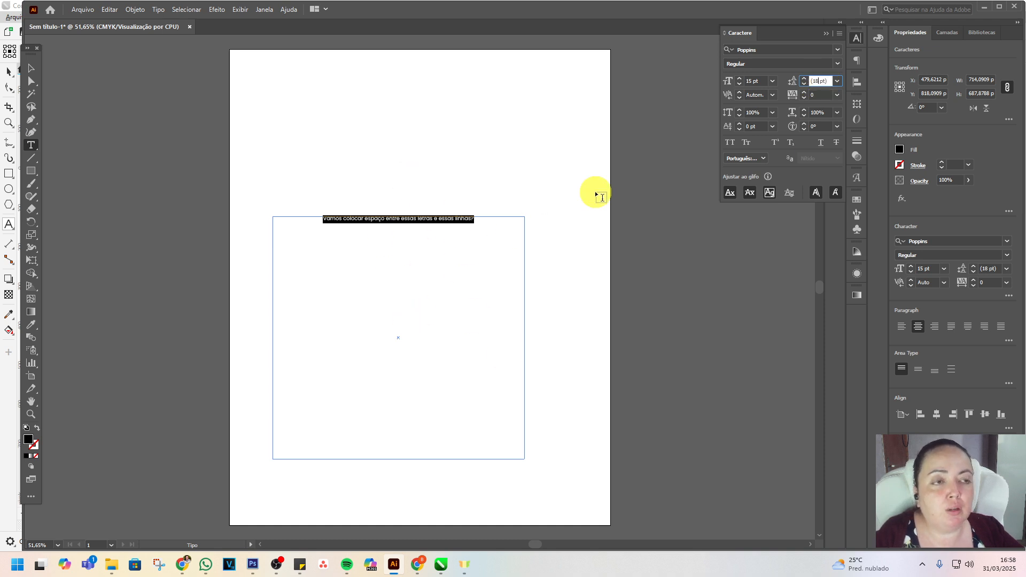
- Set the font size of the selected text to 120 pt
{"action": "left_click", "coordinate": [758, 81]}
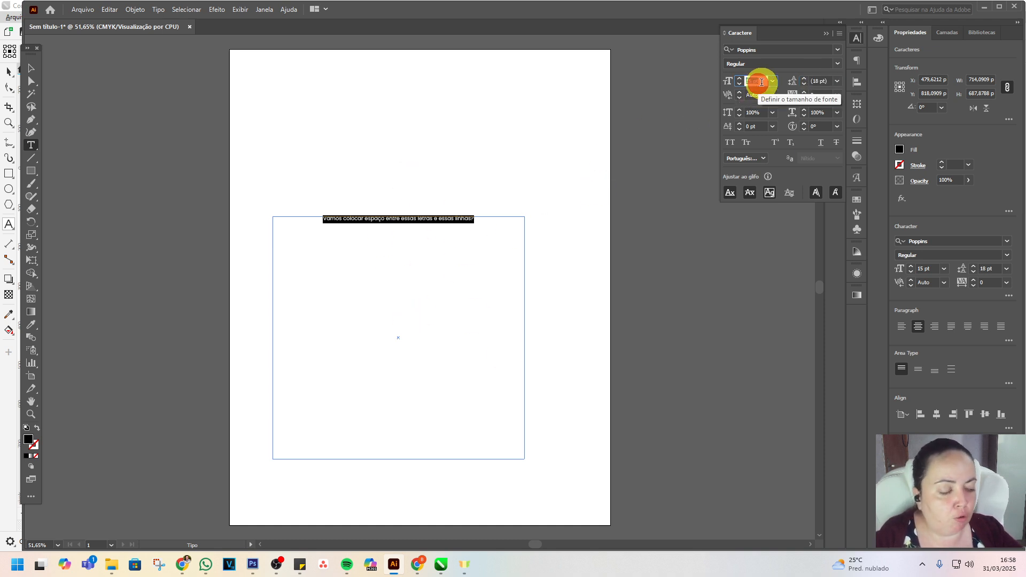
{"action": "type", "text": "120"}
{"action": "key", "text": "Return"}
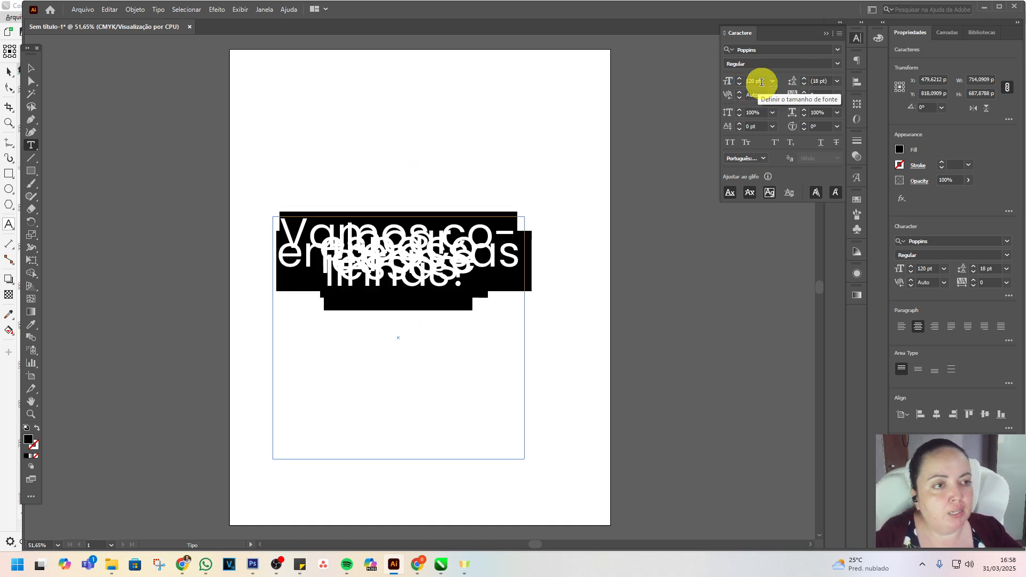
- Set the leading of the whole text in the frame to Automático, reselecting the text if needed, and deselect it
{"action": "left_click", "coordinate": [838, 81]}
{"action": "left_click", "coordinate": [855, 107]}
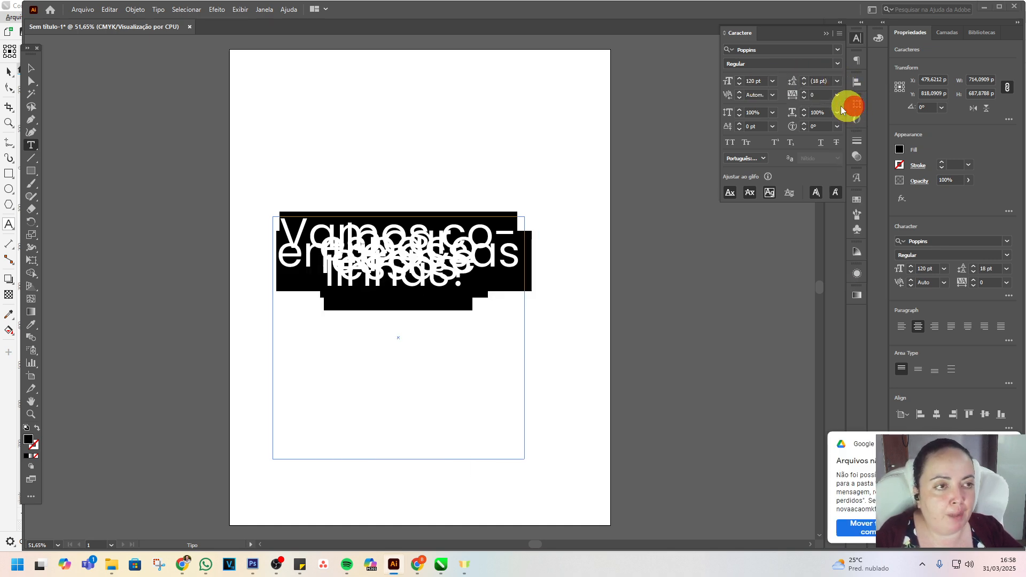
{"action": "left_click", "coordinate": [422, 310]}
{"action": "left_click", "coordinate": [483, 302]}
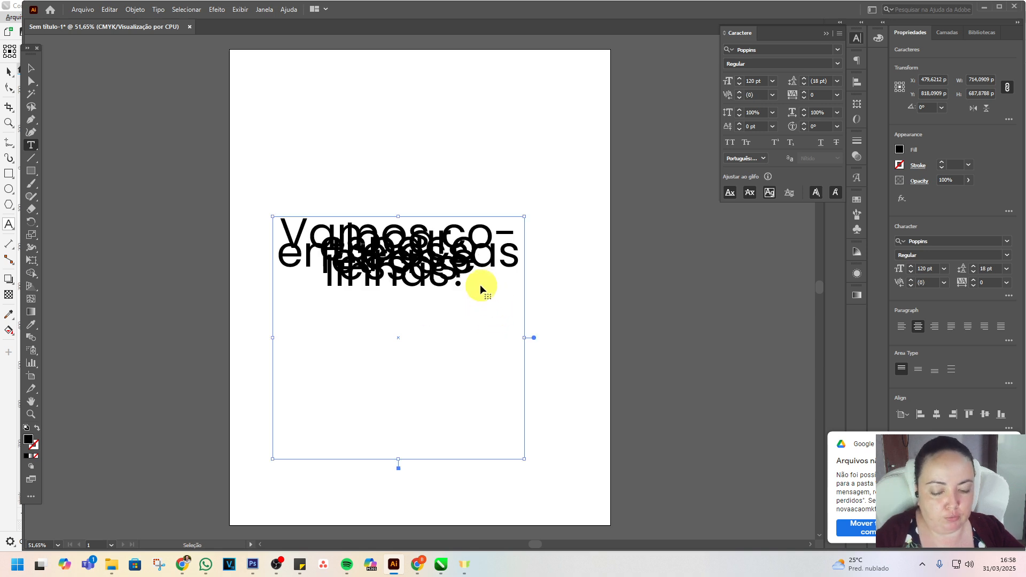
{"action": "key", "text": "ctrl+a"}
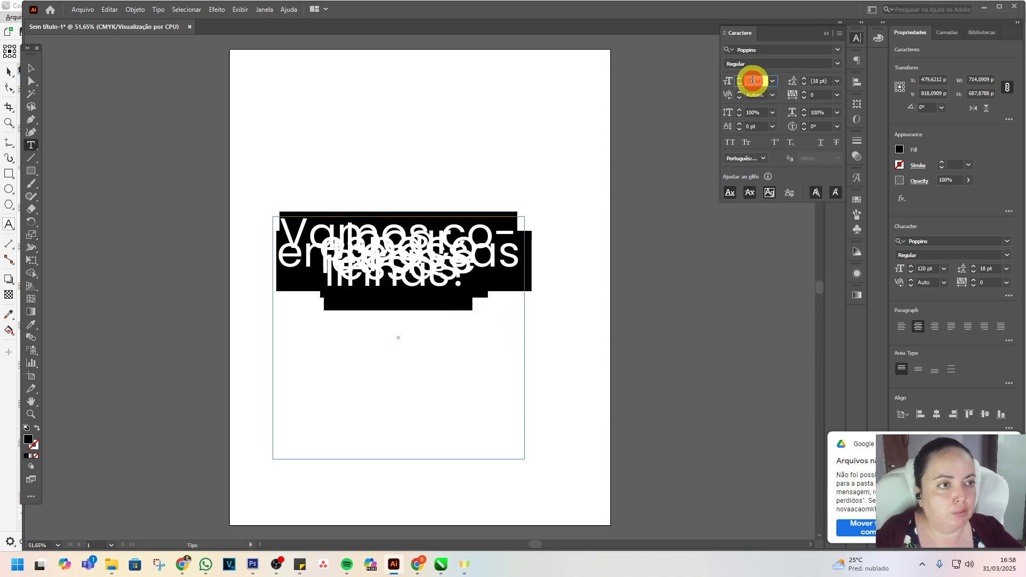
{"action": "left_click", "coordinate": [837, 81]}
{"action": "left_click", "coordinate": [854, 107]}
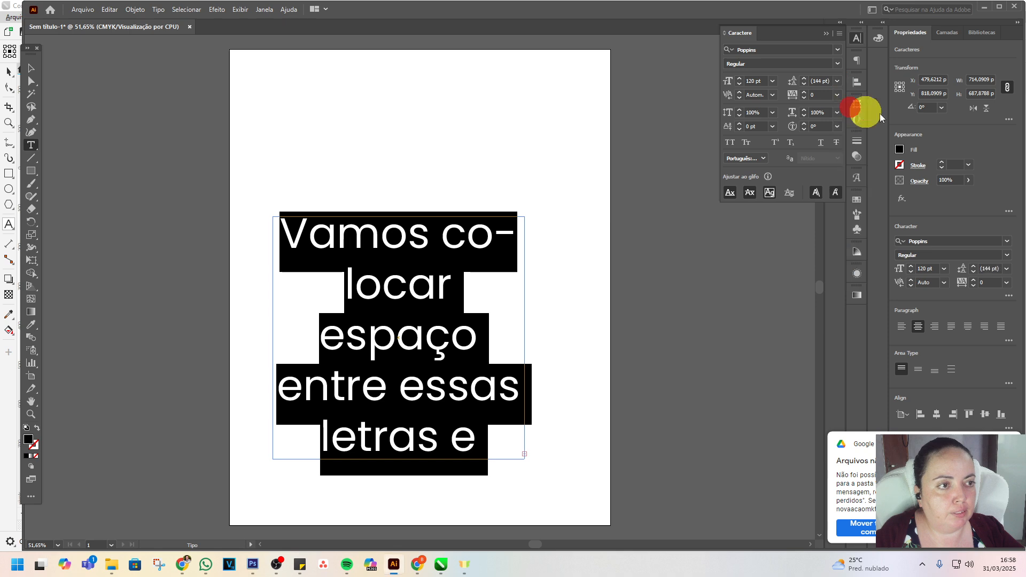
{"action": "left_click", "coordinate": [425, 394]}
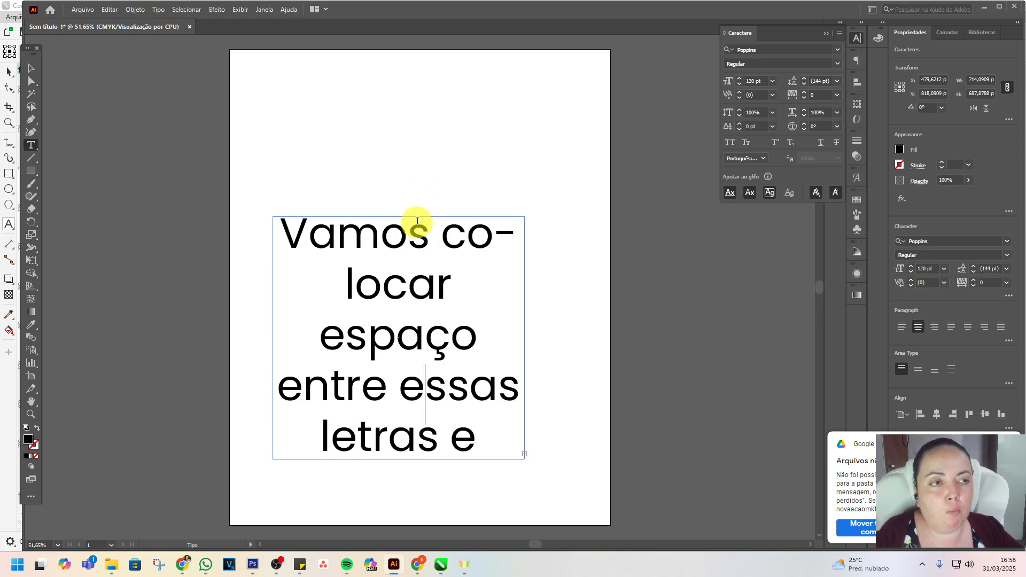
{"action": "left_click", "coordinate": [423, 362]}
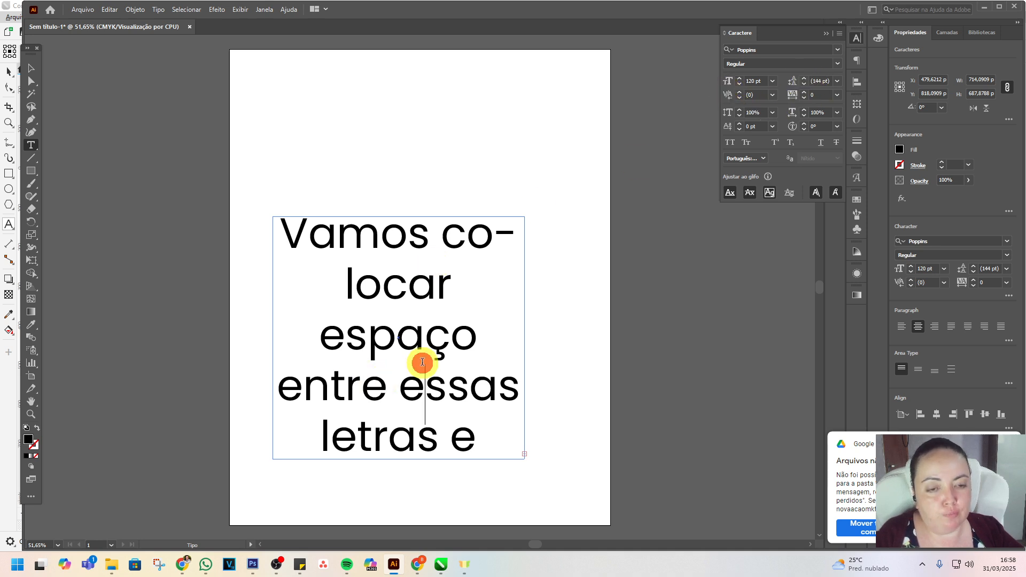
- Switch to Photoshop, dismiss the Google Drive notification, and select all the text in the paragraph box with the Type tool
{"action": "left_click", "coordinate": [255, 571]}
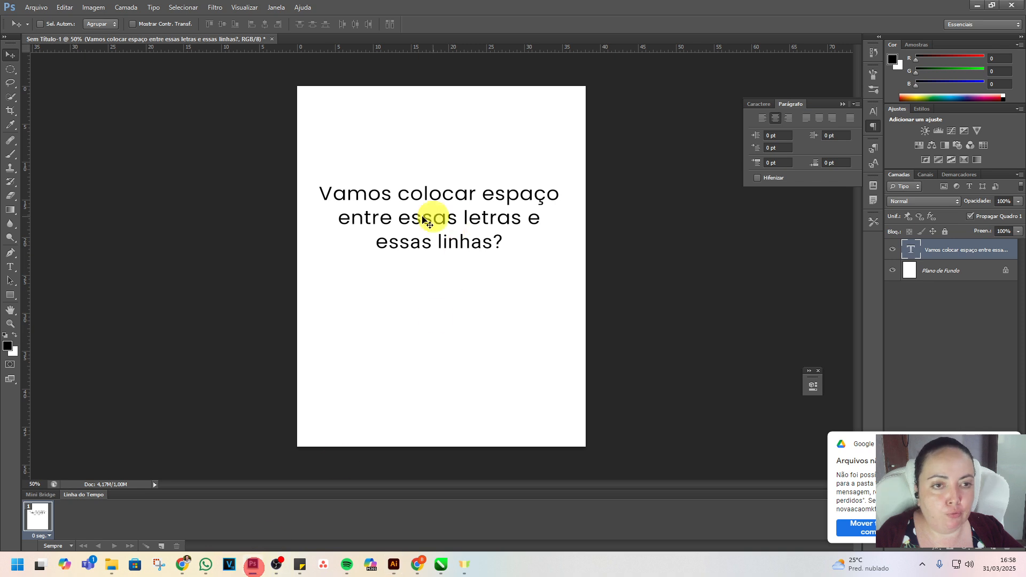
{"action": "left_click", "coordinate": [1008, 444]}
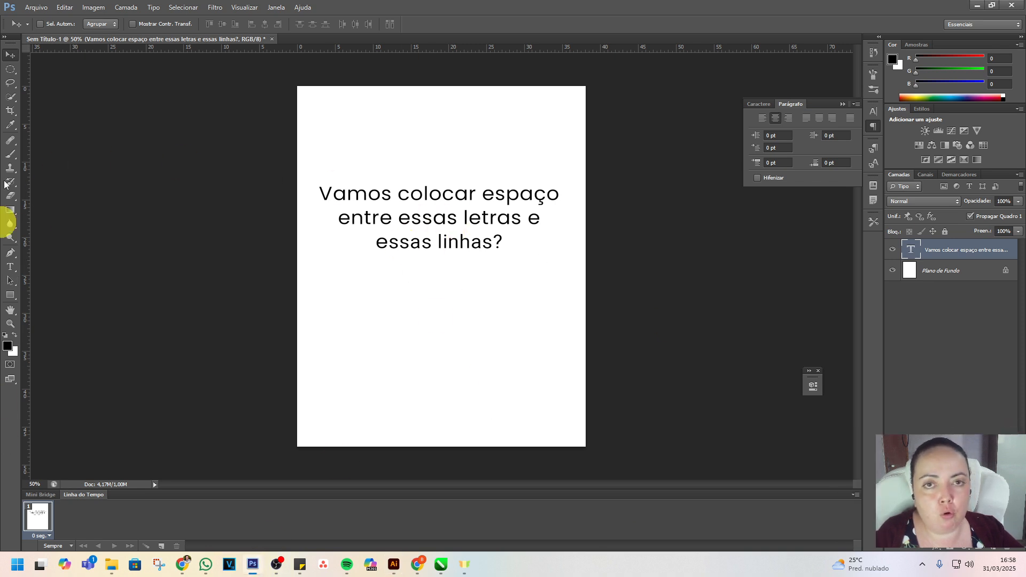
{"action": "left_click", "coordinate": [10, 267]}
{"action": "left_click", "coordinate": [391, 194]}
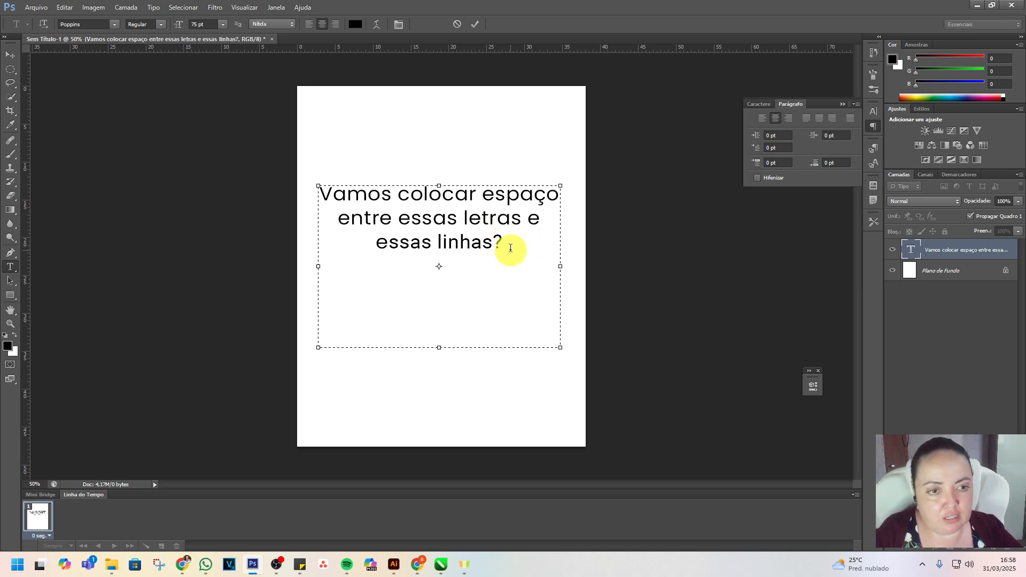
{"action": "left_click_drag", "start_coordinate": [515, 245], "coordinate": [291, 192]}
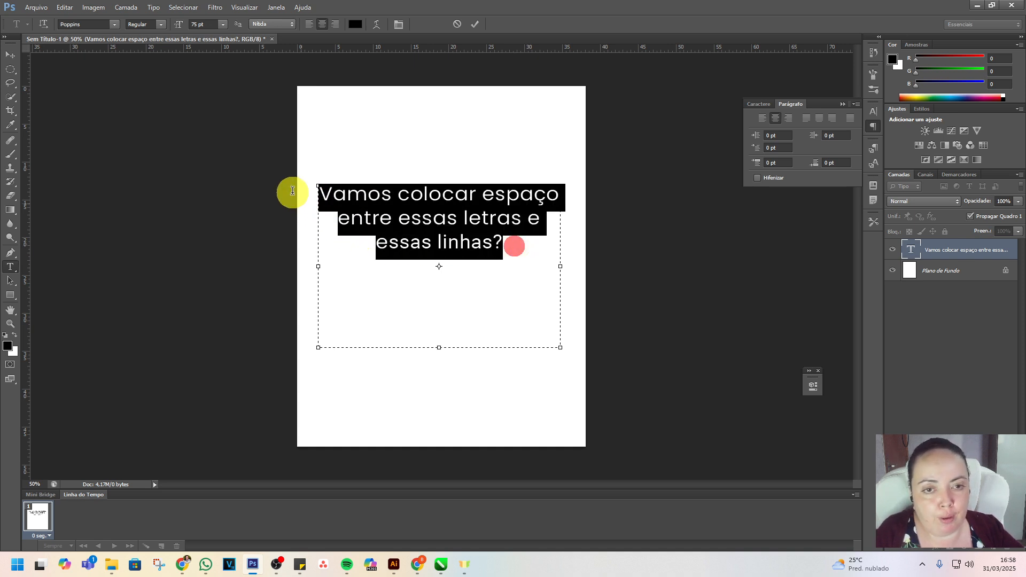
- Show the character formatting settings and check where they are listed among the available windows
{"action": "left_click", "coordinate": [759, 104]}
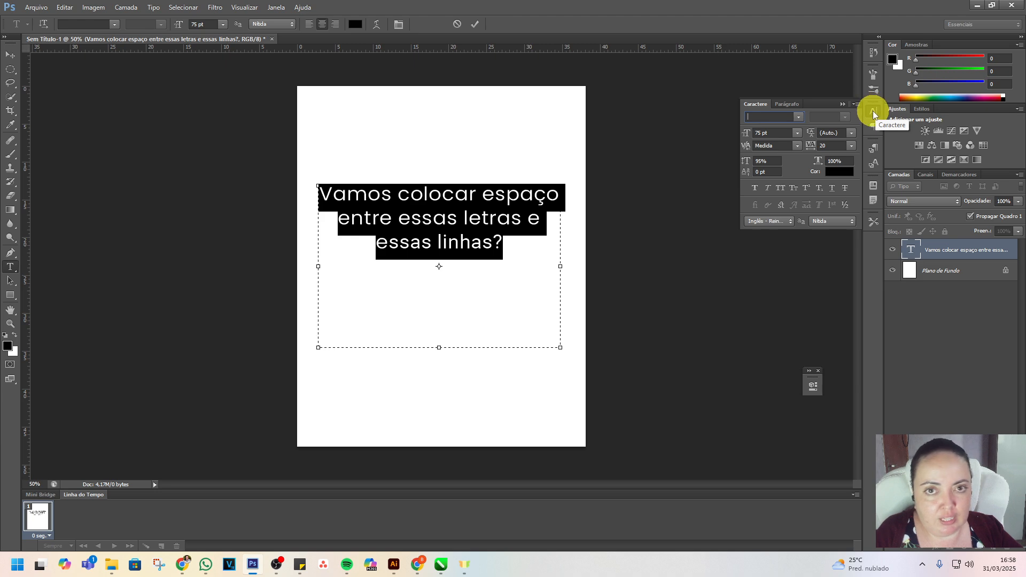
{"action": "left_click", "coordinate": [276, 8]}
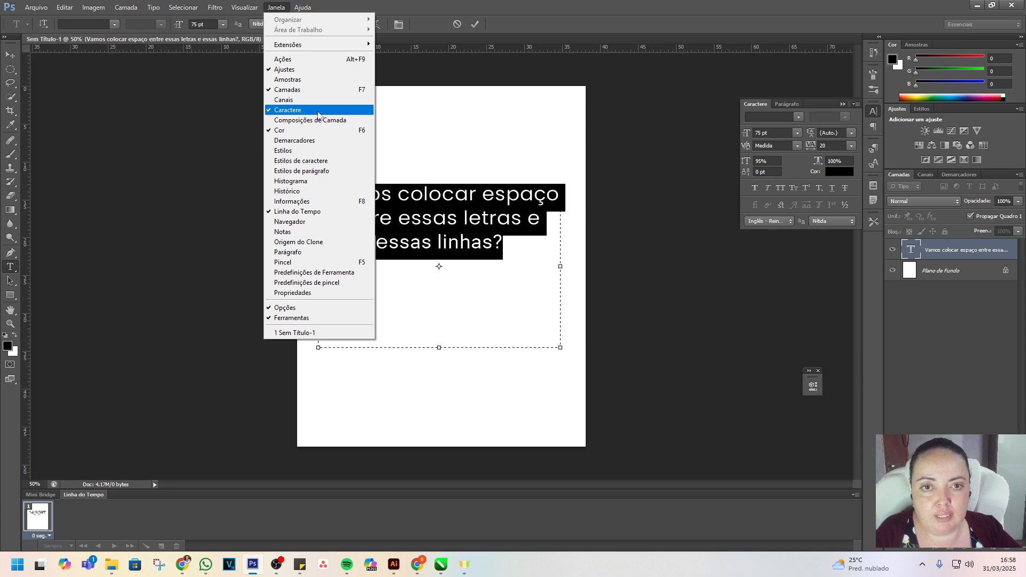
{"action": "left_click", "coordinate": [470, 236]}
- Reselect the whole paragraph text and set its font to Ruda at a size of 85 pt
{"action": "left_click_drag", "start_coordinate": [505, 243], "coordinate": [300, 179]}
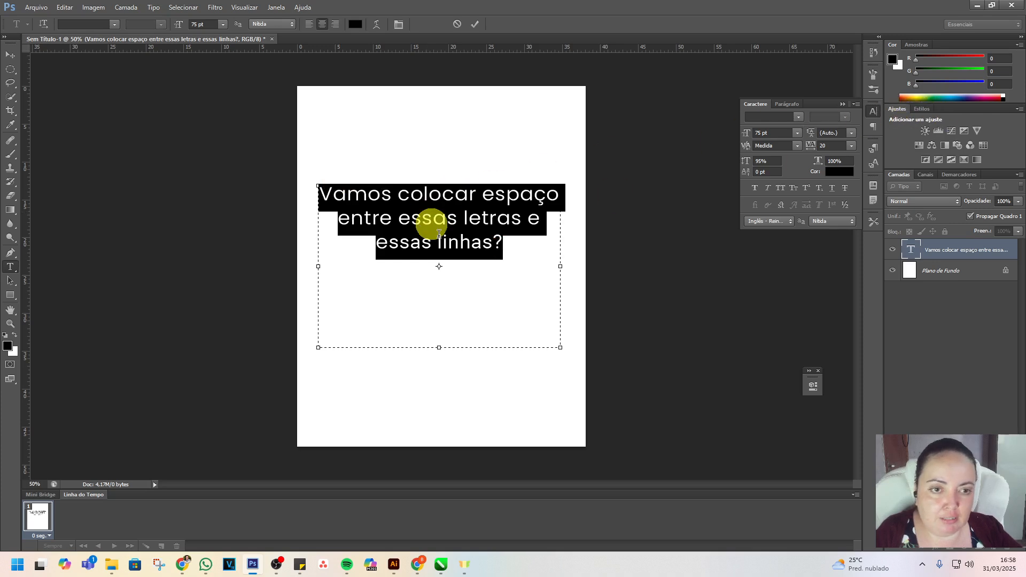
{"action": "left_click", "coordinate": [470, 245]}
{"action": "left_click_drag", "start_coordinate": [512, 244], "coordinate": [309, 189]}
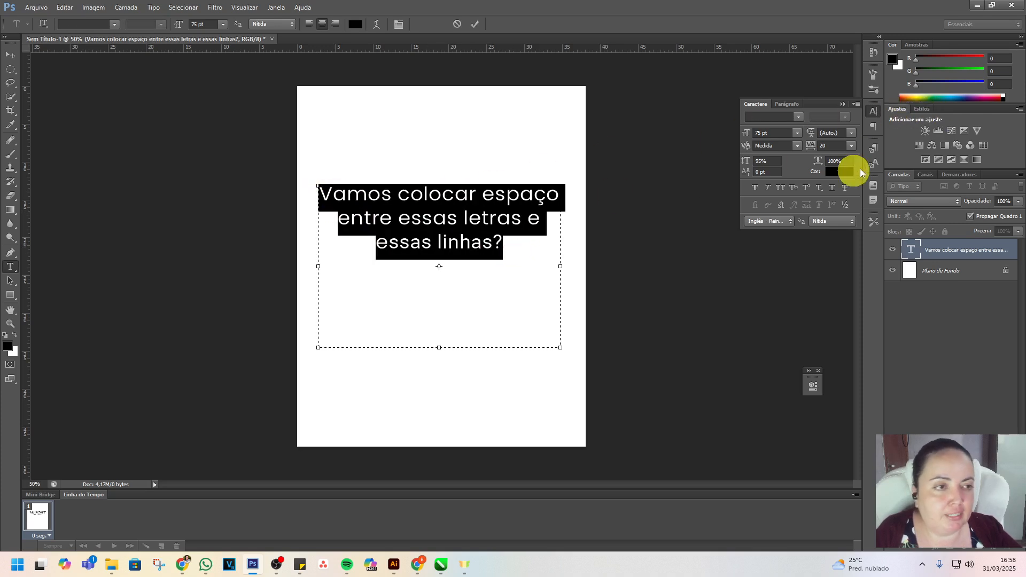
{"action": "left_click", "coordinate": [798, 117]}
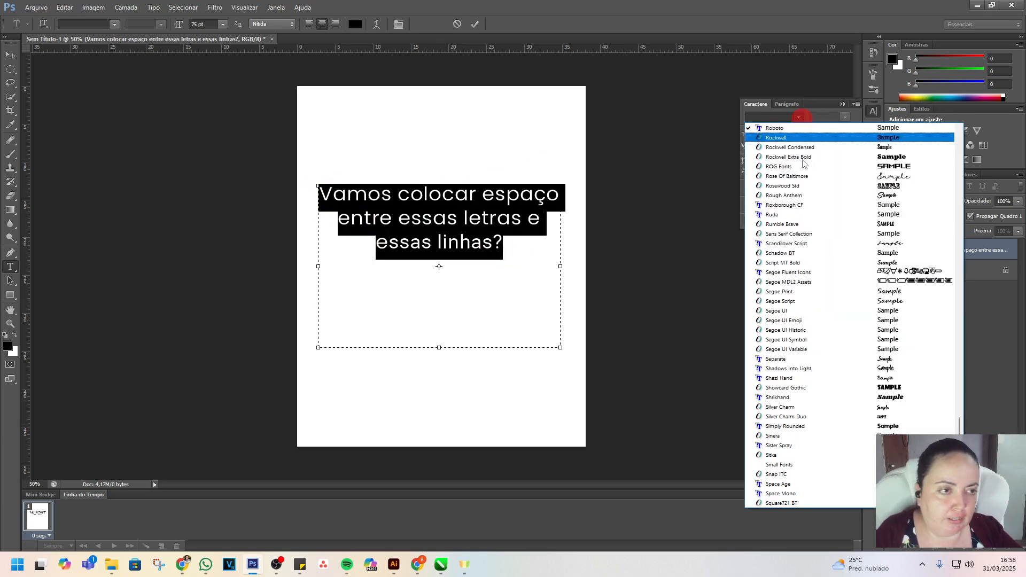
{"action": "left_click", "coordinate": [773, 214]}
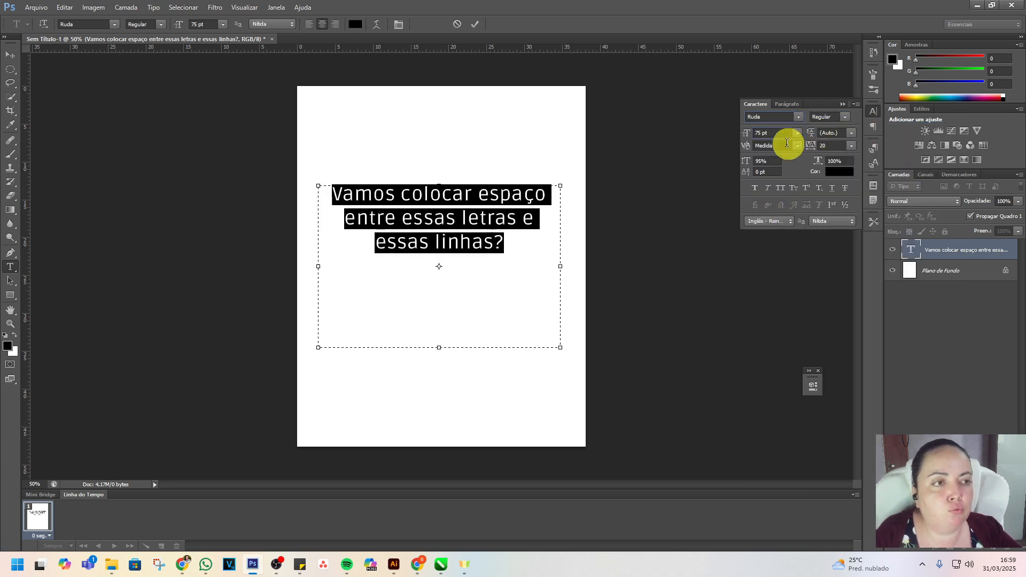
{"action": "left_click", "coordinate": [765, 133]}
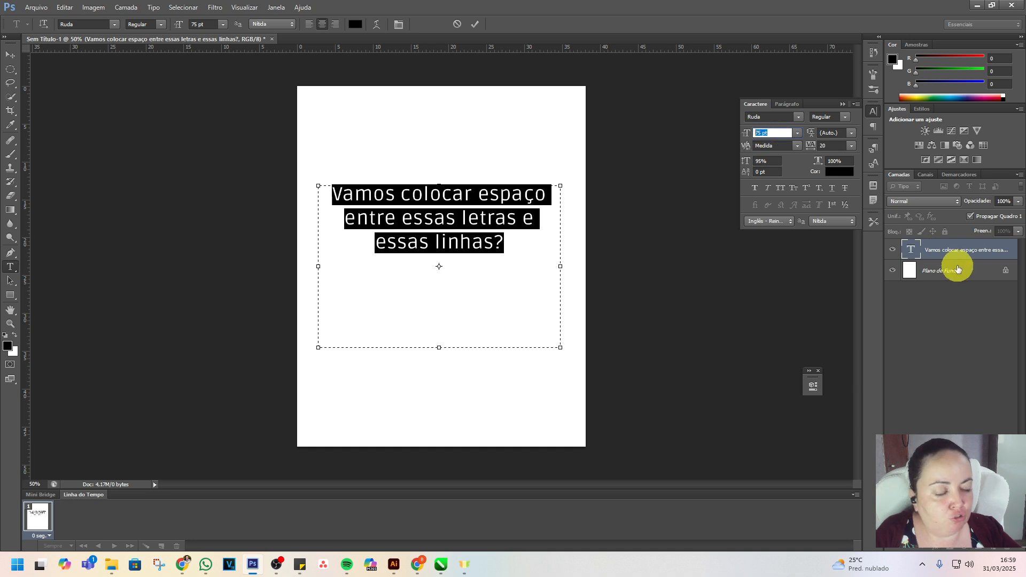
{"action": "type", "text": "85"}
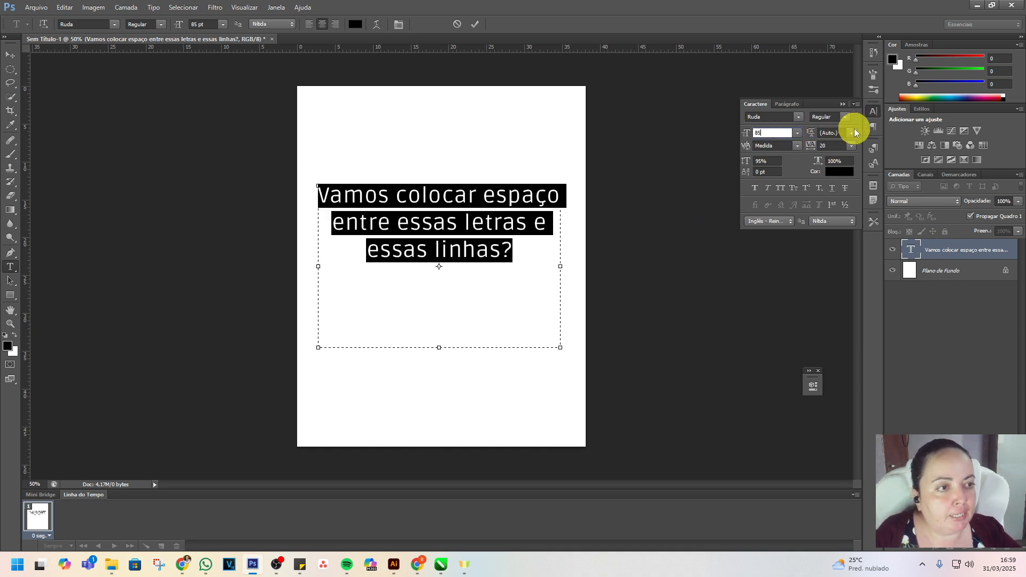
- Set the tracking of the selected text to 0 and increase it to 200
{"action": "left_click", "coordinate": [831, 144]}
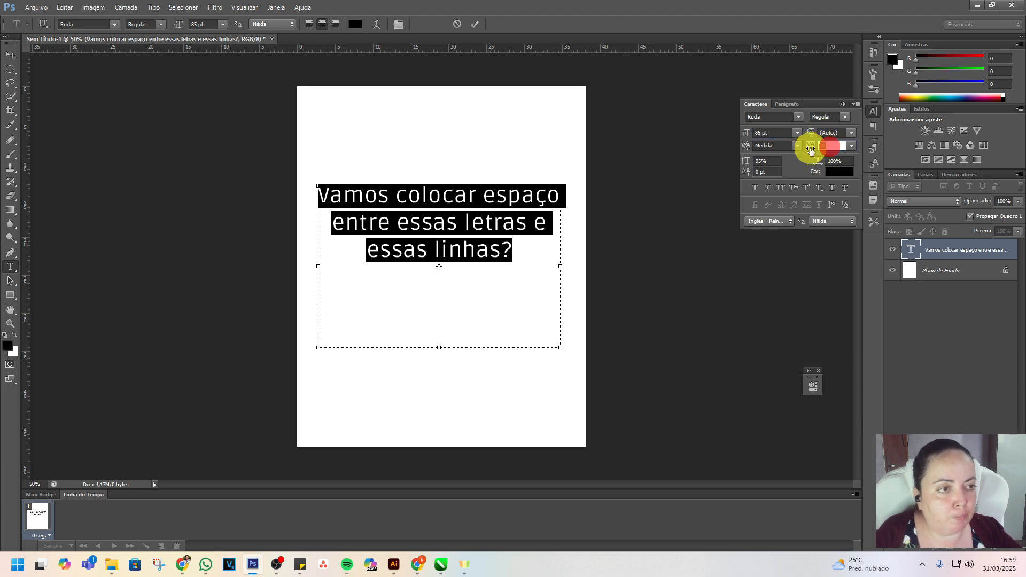
{"action": "left_click", "coordinate": [851, 146]}
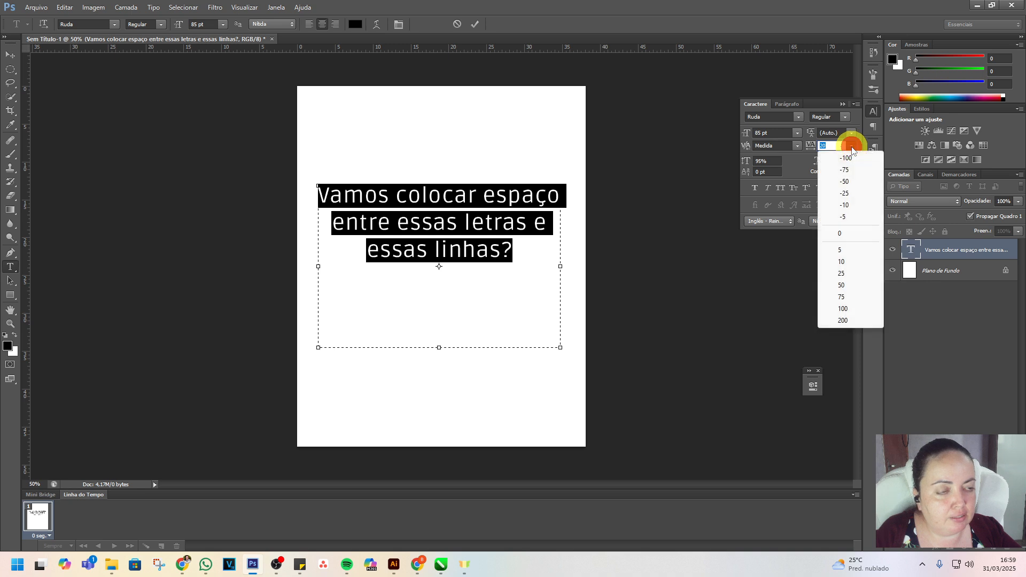
{"action": "left_click", "coordinate": [845, 234]}
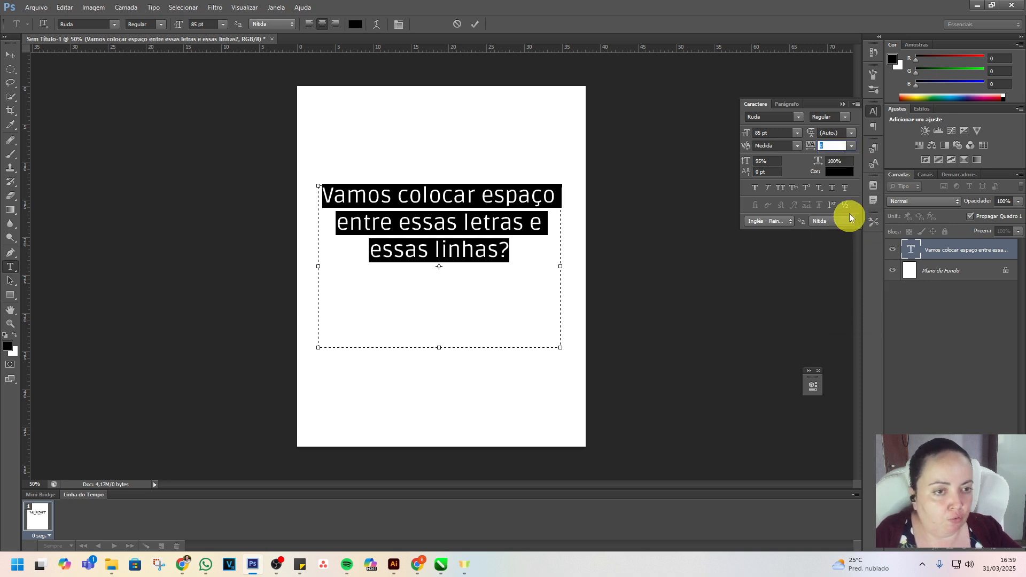
{"action": "type", "text": "200"}
{"action": "key", "text": "Return"}
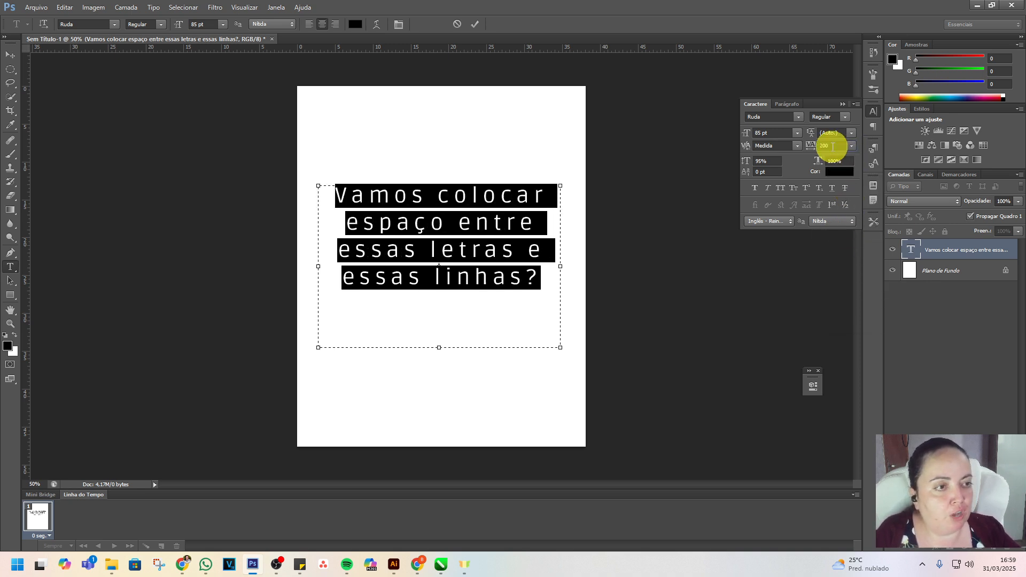
- Reduce the tracking of the selected paragraph text to -10 and further to -25
{"action": "left_click", "coordinate": [848, 148]}
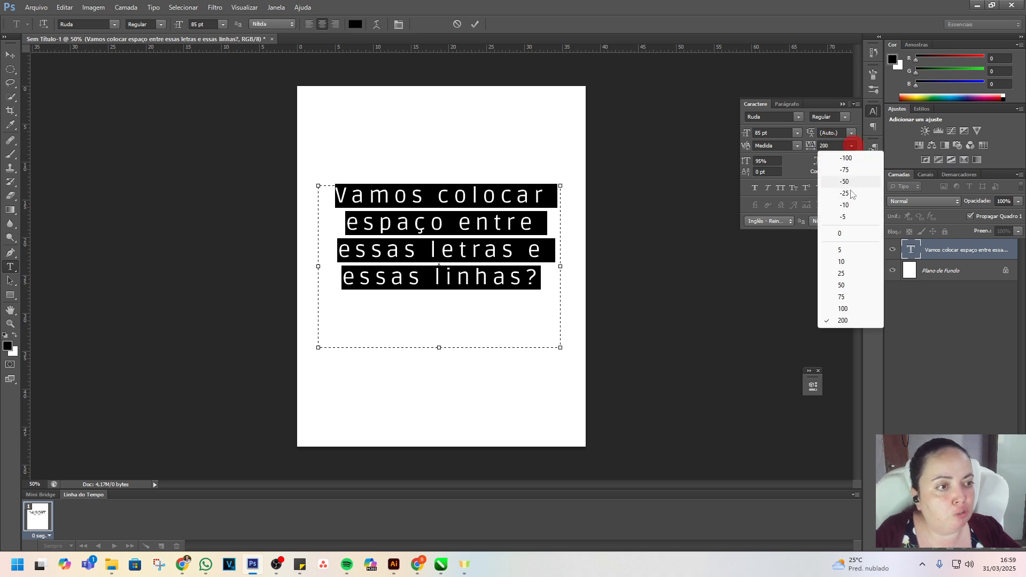
{"action": "left_click", "coordinate": [848, 204]}
{"action": "left_click", "coordinate": [852, 146]}
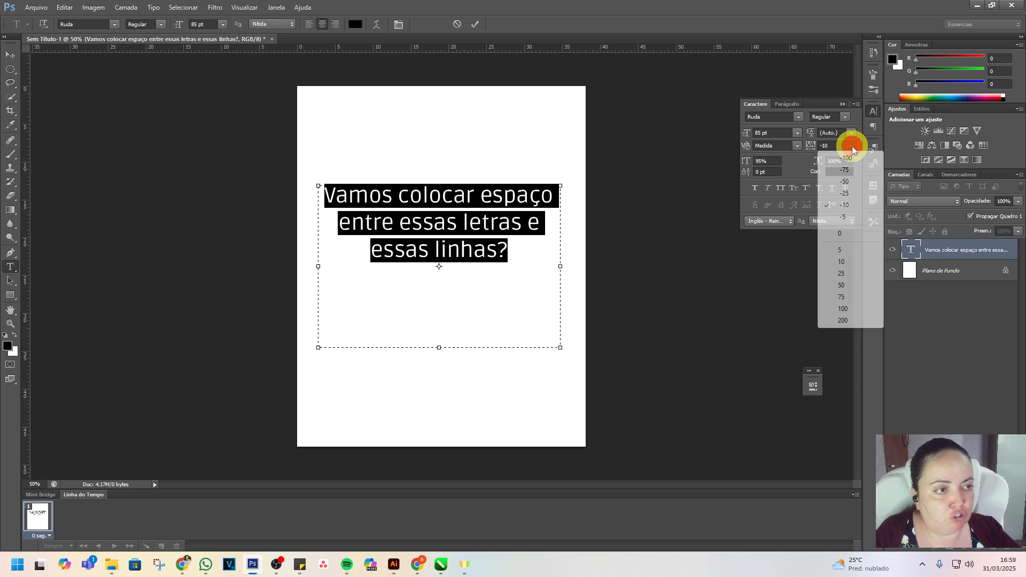
{"action": "left_click", "coordinate": [847, 193]}
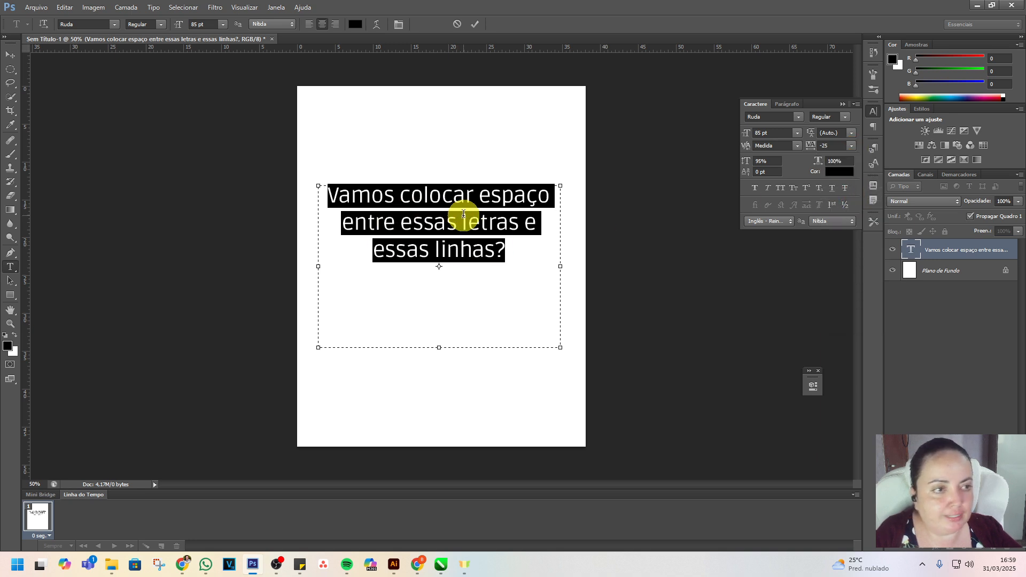
- Try leading values of 72 pt and 120 pt on the selected text, and return the leading to Auto
{"action": "left_click", "coordinate": [851, 133]}
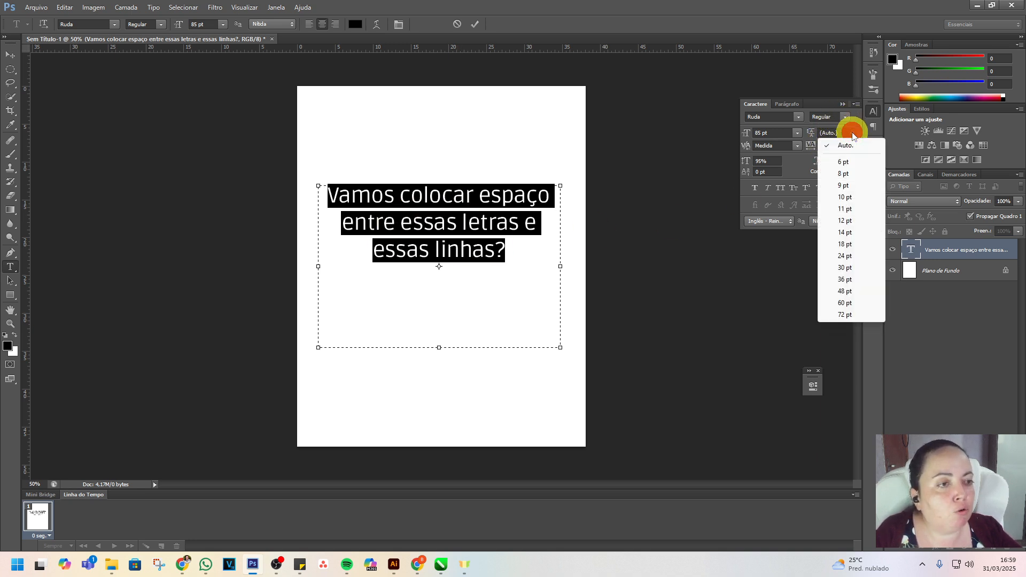
{"action": "left_click", "coordinate": [844, 318]}
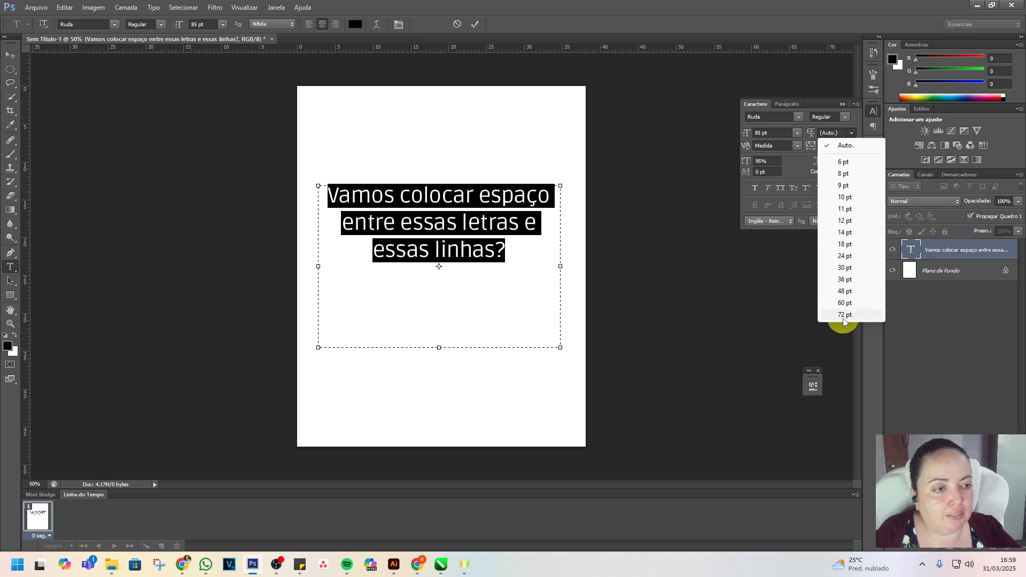
{"action": "left_click", "coordinate": [852, 134]}
{"action": "left_click", "coordinate": [824, 132]}
{"action": "double_click", "coordinate": [823, 131]}
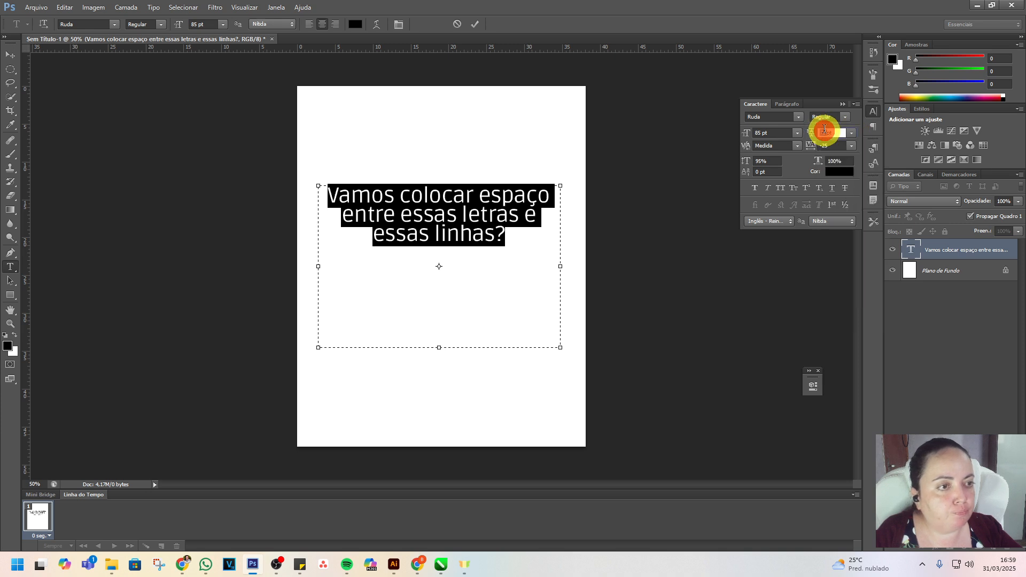
{"action": "type", "text": "120"}
{"action": "key", "text": "Return"}
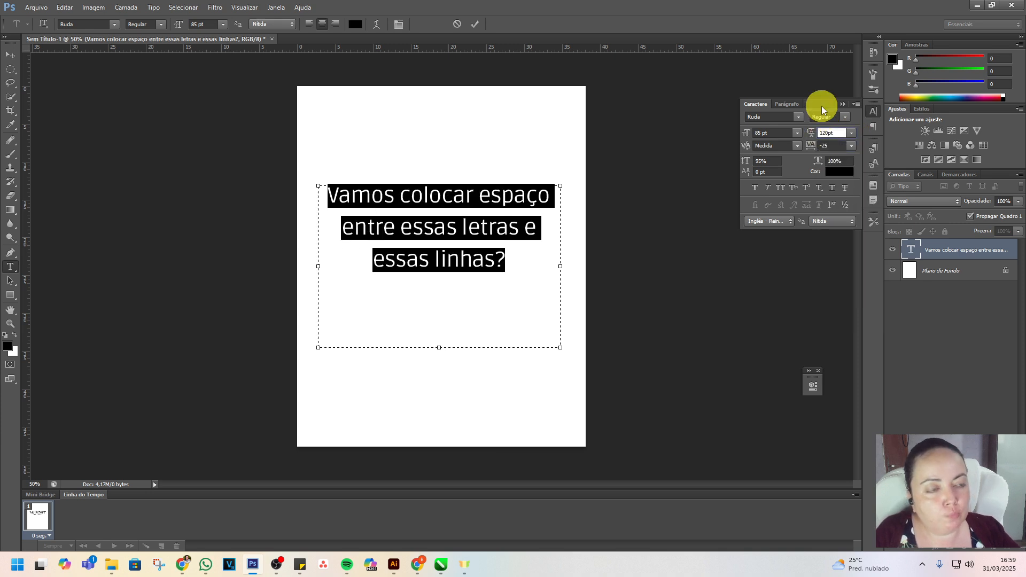
{"action": "left_click", "coordinate": [854, 133]}
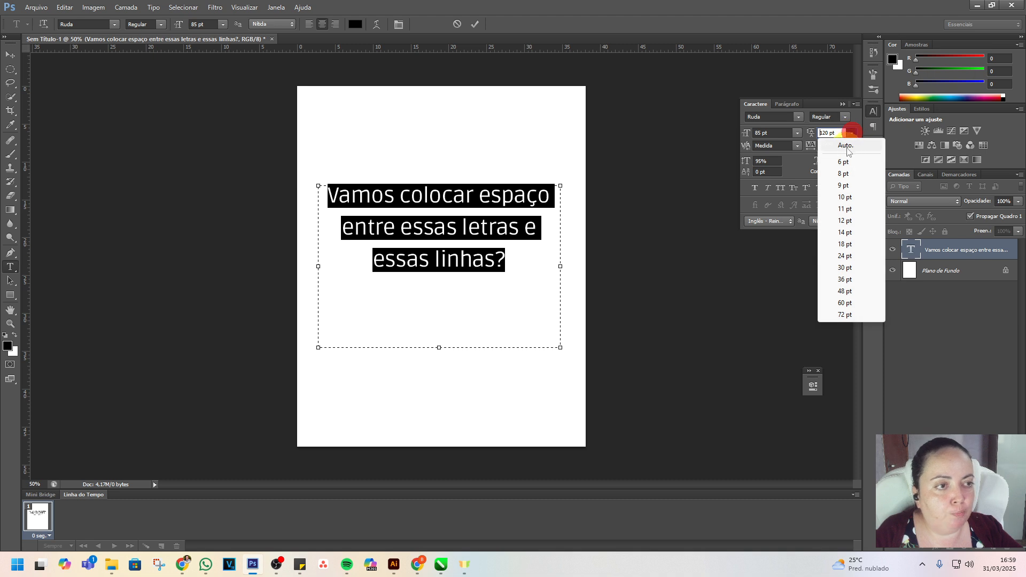
{"action": "left_click", "coordinate": [850, 149]}
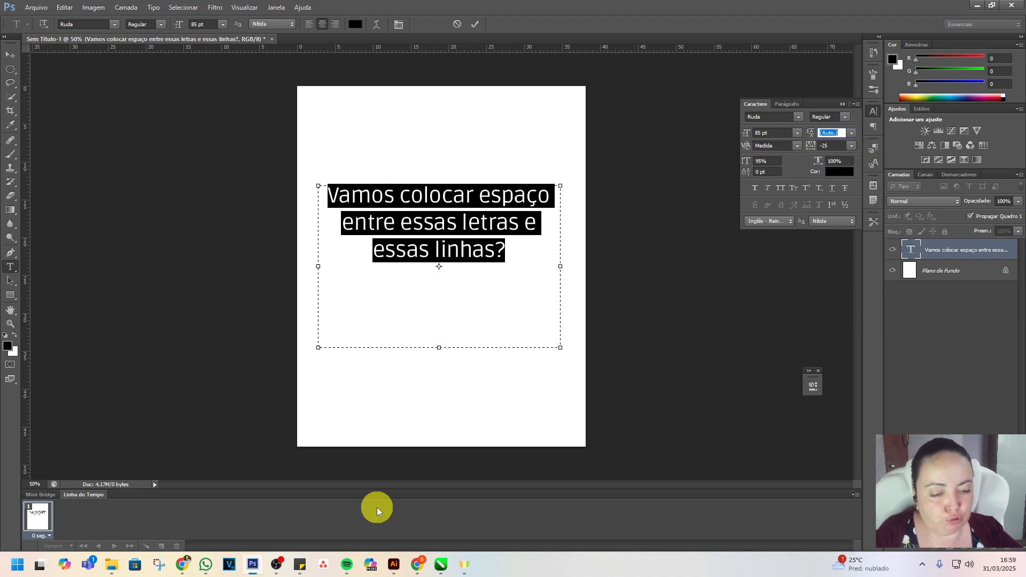
- Switch to Canva in the browser, select the paragraph text box, and show its spacing options
{"action": "left_click", "coordinate": [419, 572]}
{"action": "left_click", "coordinate": [499, 306]}
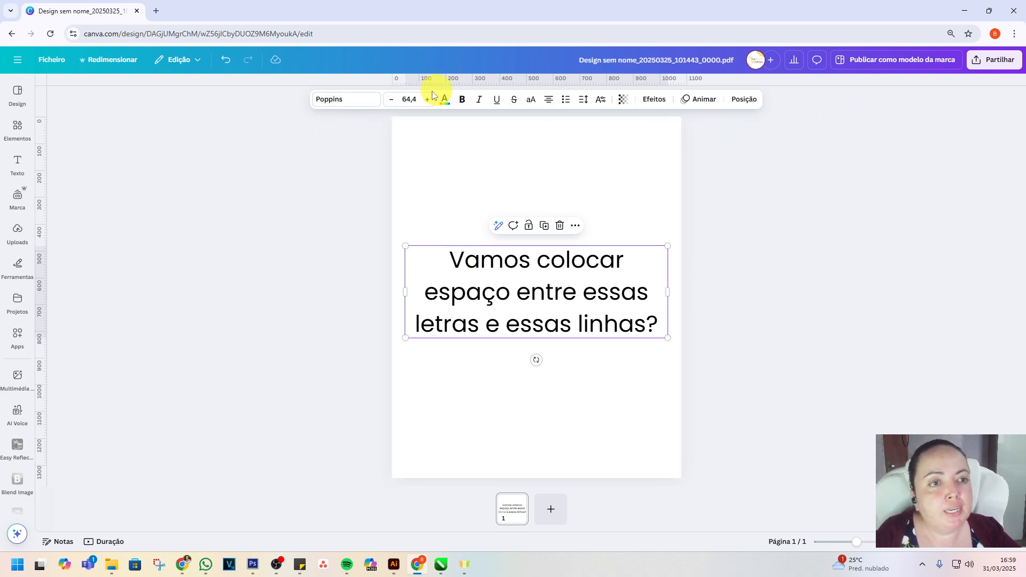
{"action": "left_click", "coordinate": [586, 100]}
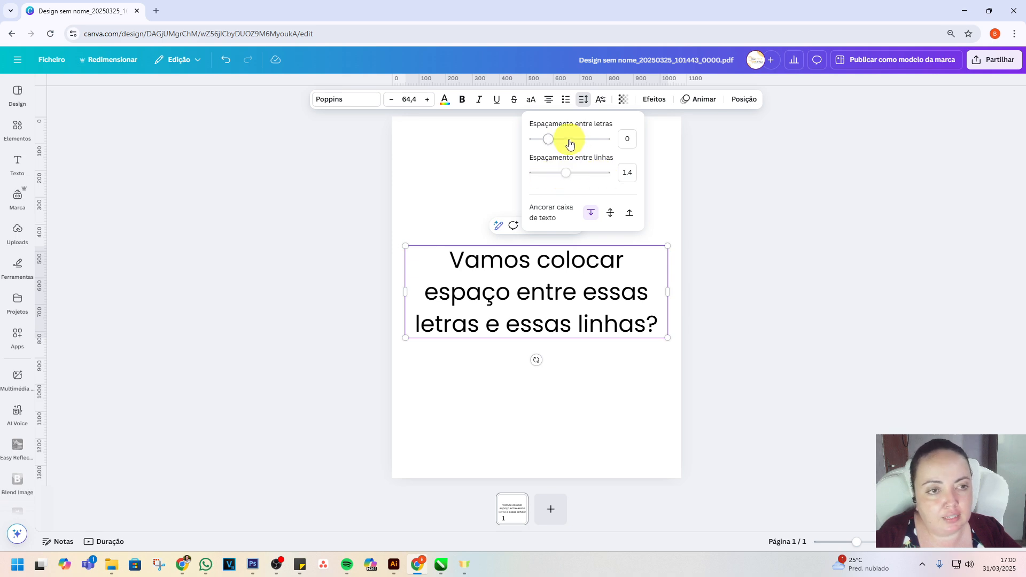
- Widen the letter spacing of the selected paragraph and set it to 200
{"action": "left_click_drag", "start_coordinate": [546, 138], "coordinate": [556, 146]}
{"action": "mouse_move", "coordinate": [575, 148]}
{"action": "left_mouse_down"}
{"action": "mouse_move", "coordinate": [597, 142]}
{"action": "mouse_move", "coordinate": [577, 141]}
{"action": "left_mouse_up"}
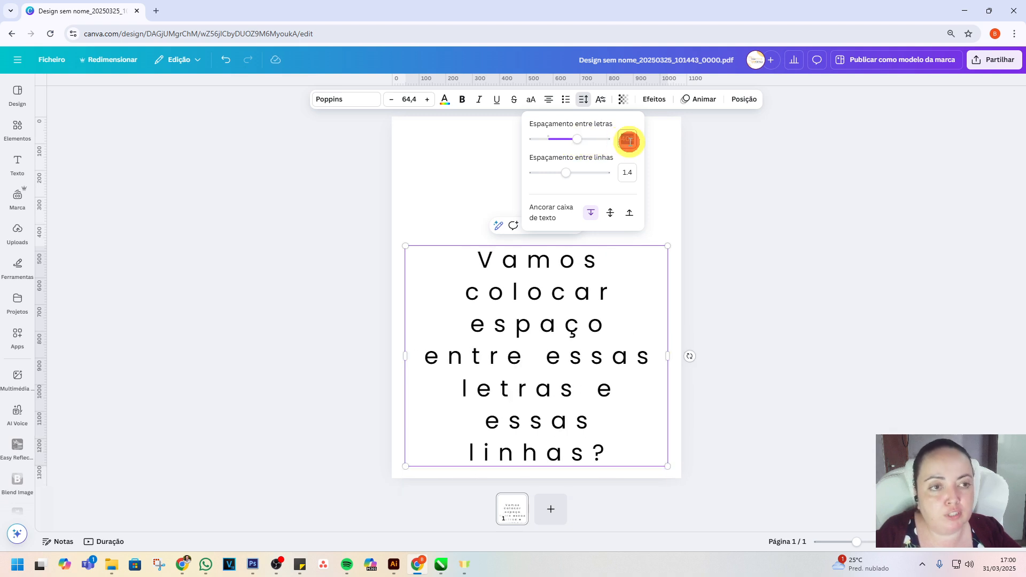
{"action": "key", "text": "Return"}
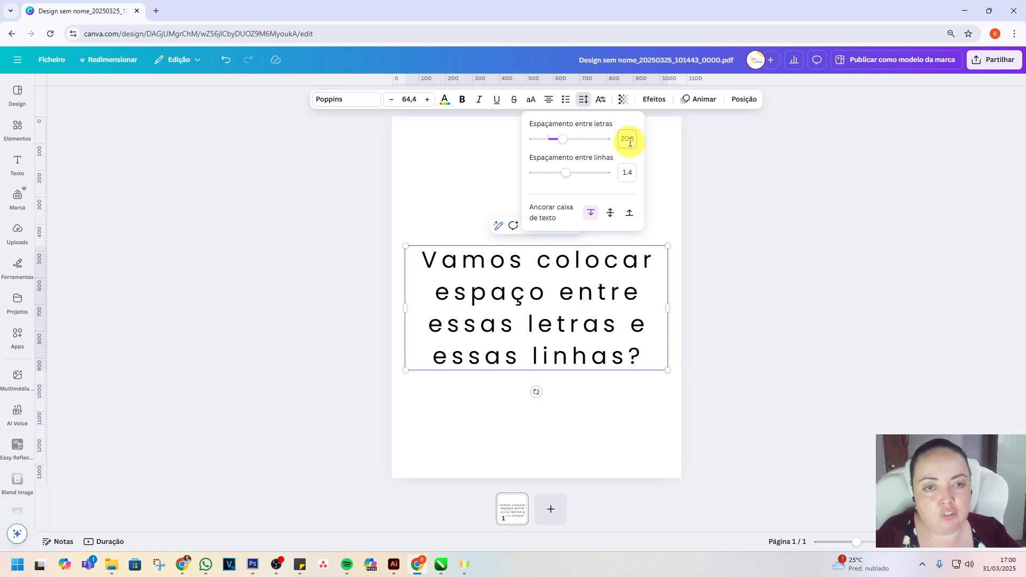
- Adjust the line spacing of the selected paragraph to 1.37
{"action": "mouse_move", "coordinate": [567, 178]}
{"action": "left_mouse_down"}
{"action": "mouse_move", "coordinate": [611, 177]}
{"action": "mouse_move", "coordinate": [537, 175]}
{"action": "mouse_move", "coordinate": [591, 173]}
{"action": "mouse_move", "coordinate": [545, 176]}
{"action": "mouse_move", "coordinate": [567, 185]}
{"action": "left_mouse_up"}
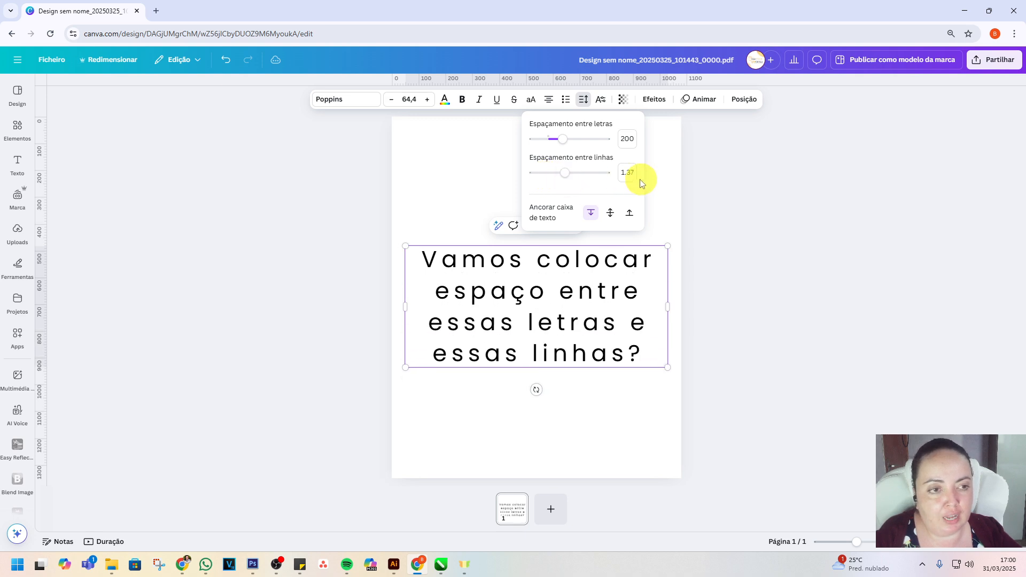